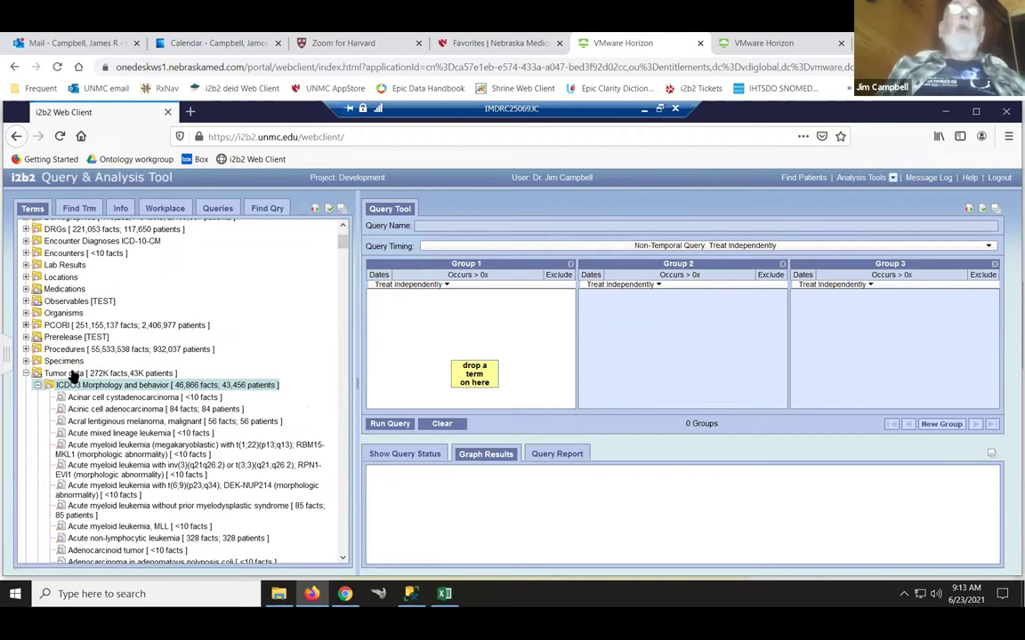
- Add Upper-outer quadrant of breast from the BREAST branch of ICDO3 Topology to query Group 1
click(38, 387)
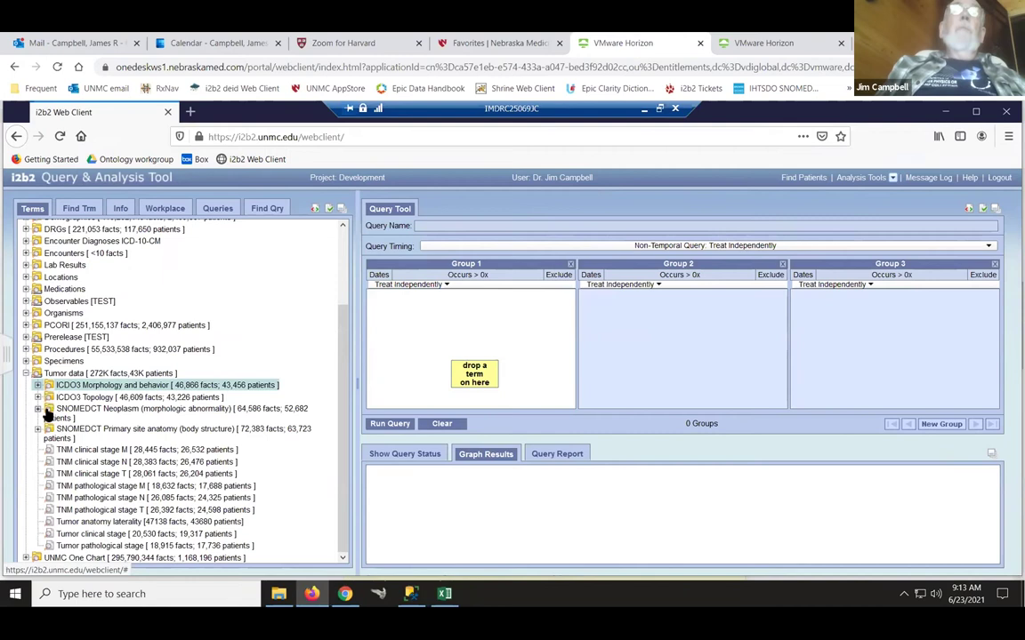
click(37, 398)
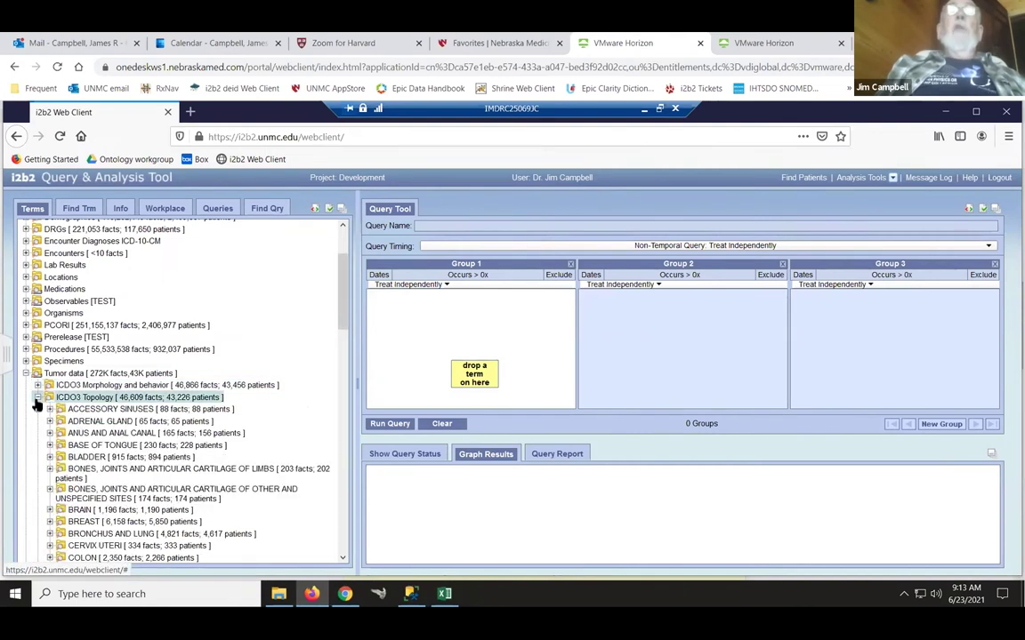
drag(345, 323, 349, 370)
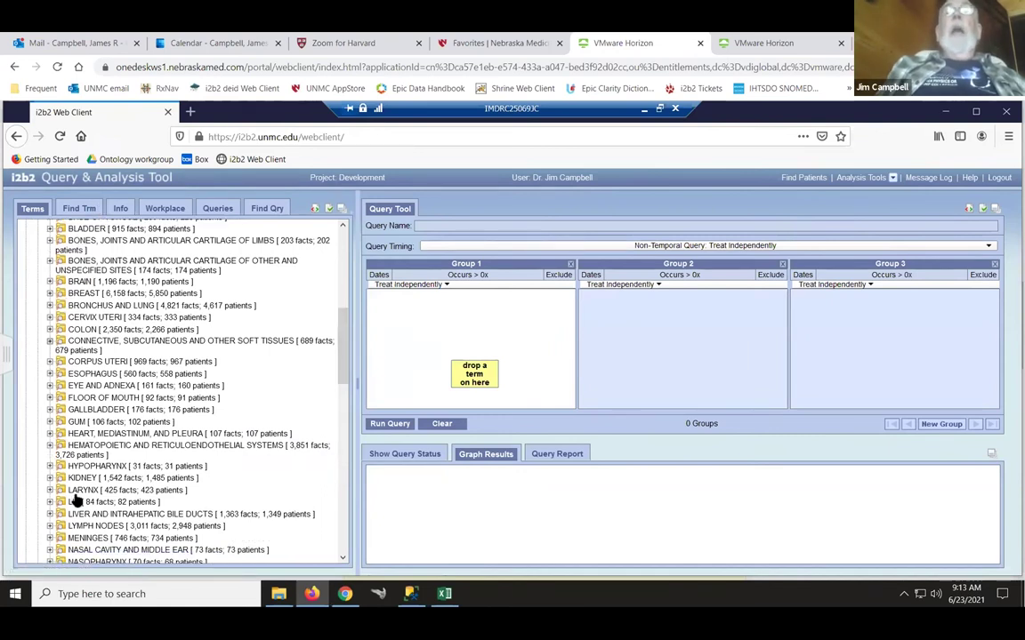
click(50, 293)
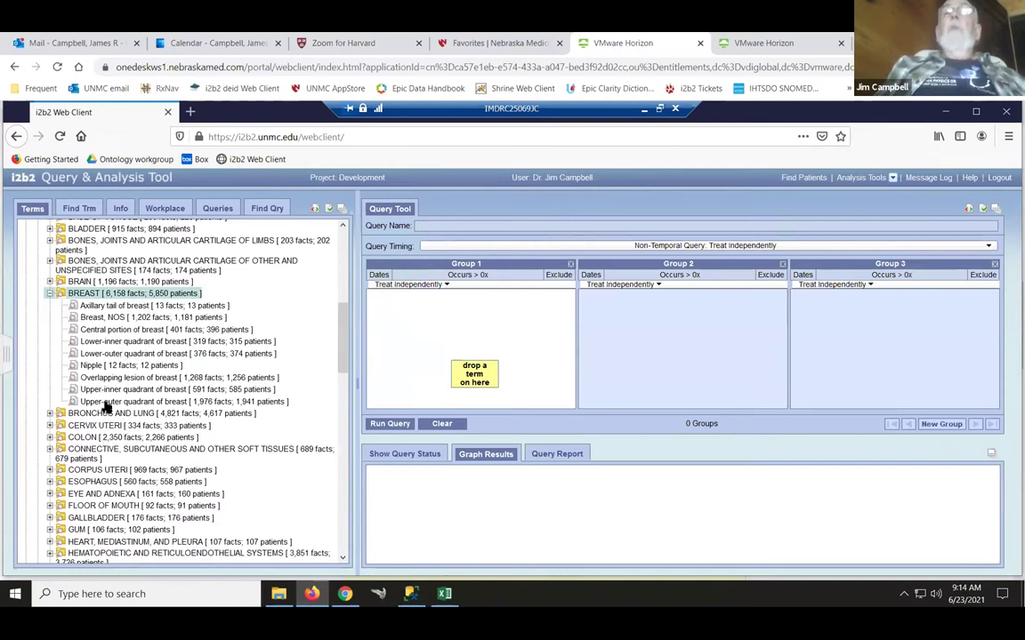
drag(172, 402, 414, 340)
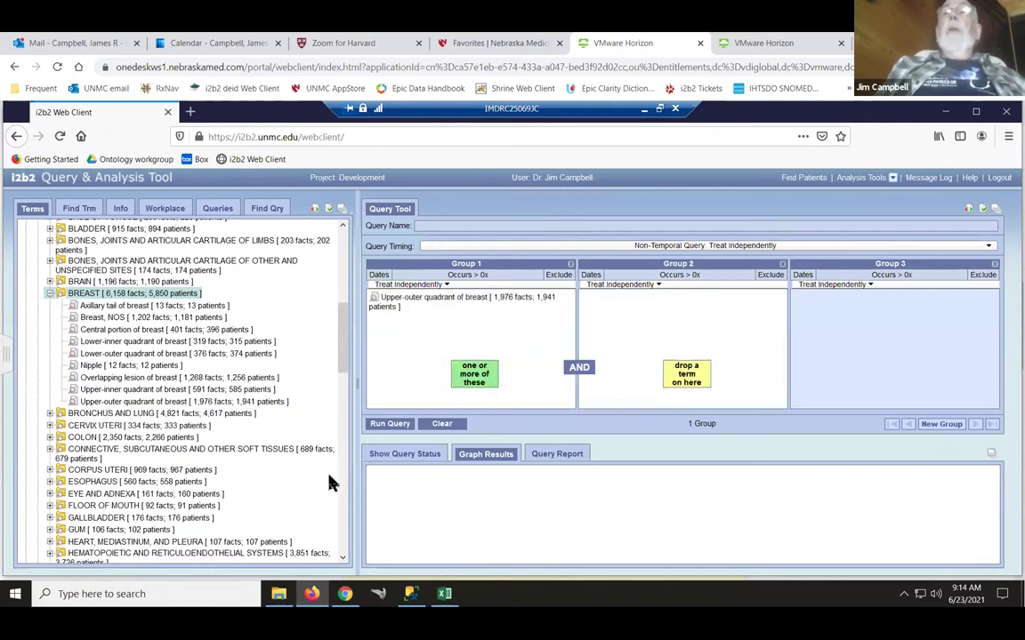
- Collapse the topology terms and add Tumor anatomy laterality to Group 2, constrained by value to LEFT
click(50, 294)
drag(343, 346, 344, 322)
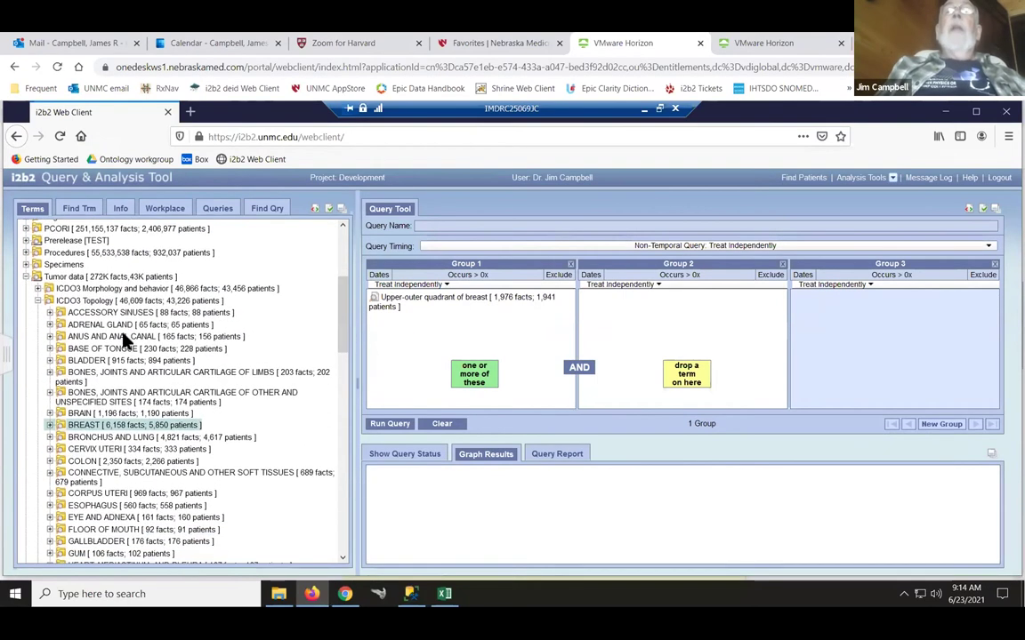
double_click(78, 302)
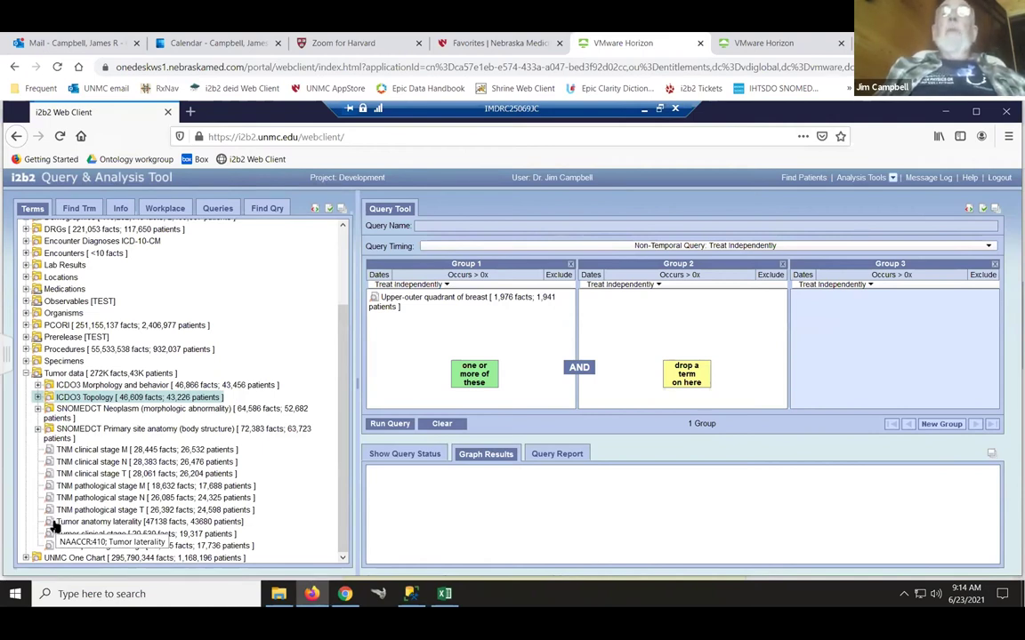
drag(54, 523, 637, 356)
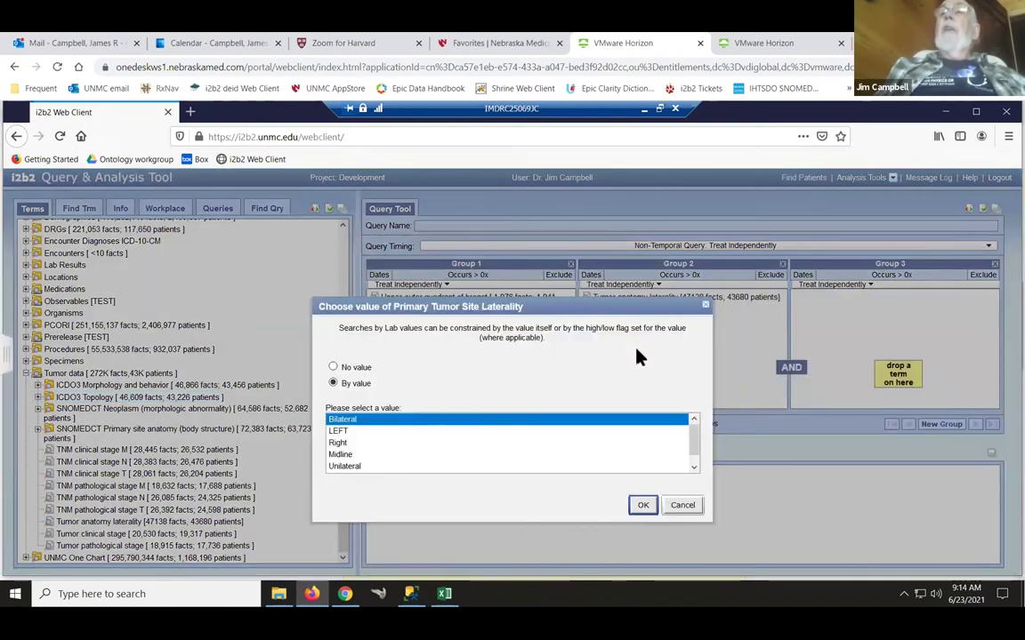
click(342, 431)
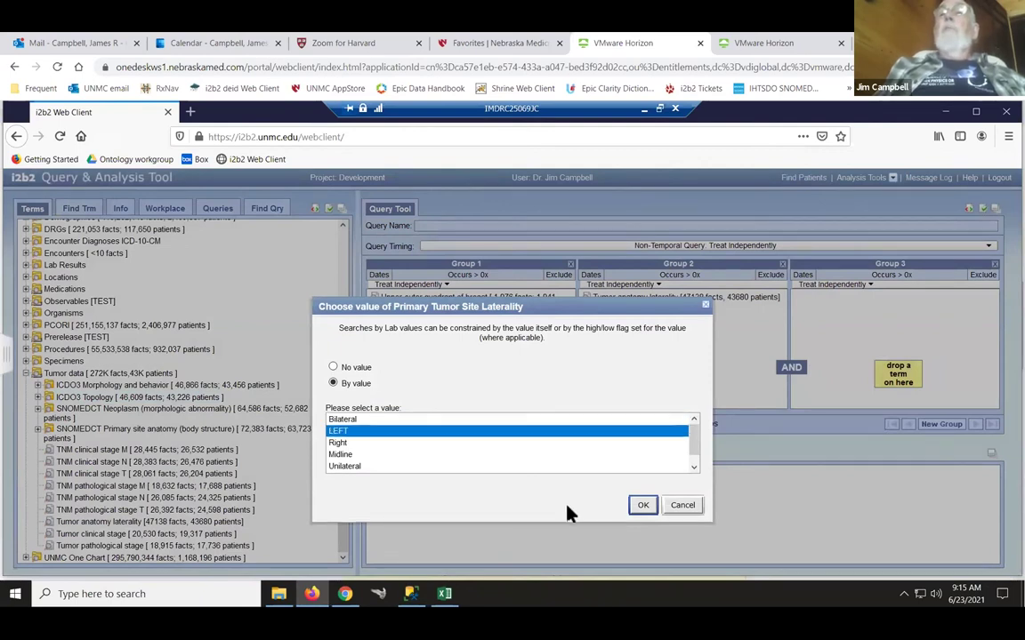
click(643, 506)
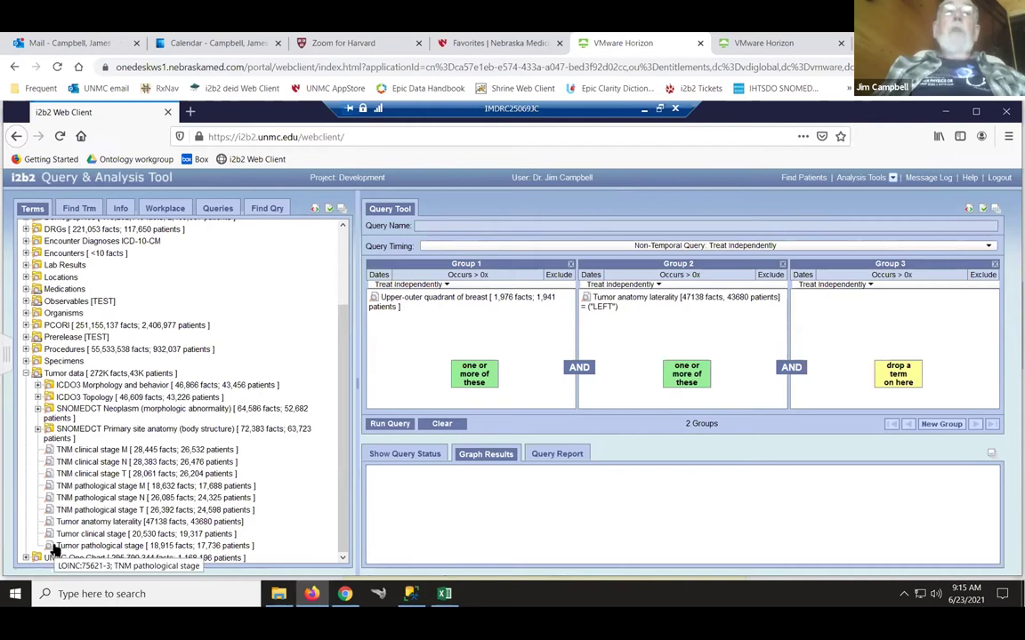
- Add Tumor pathological stage to Group 3, constrained to values containing %4%
drag(53, 548, 826, 320)
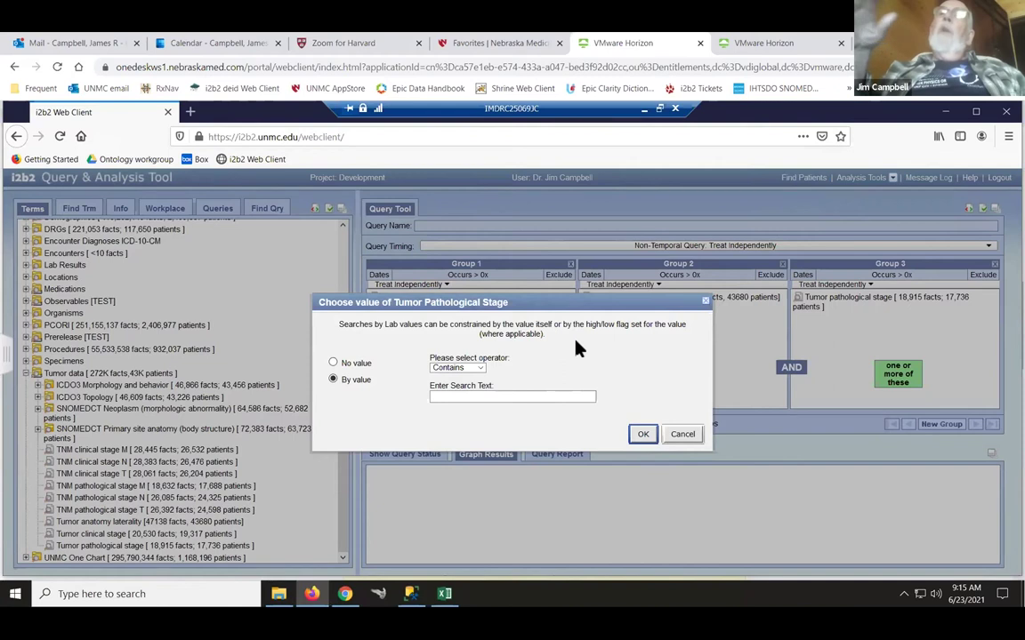
click(461, 396)
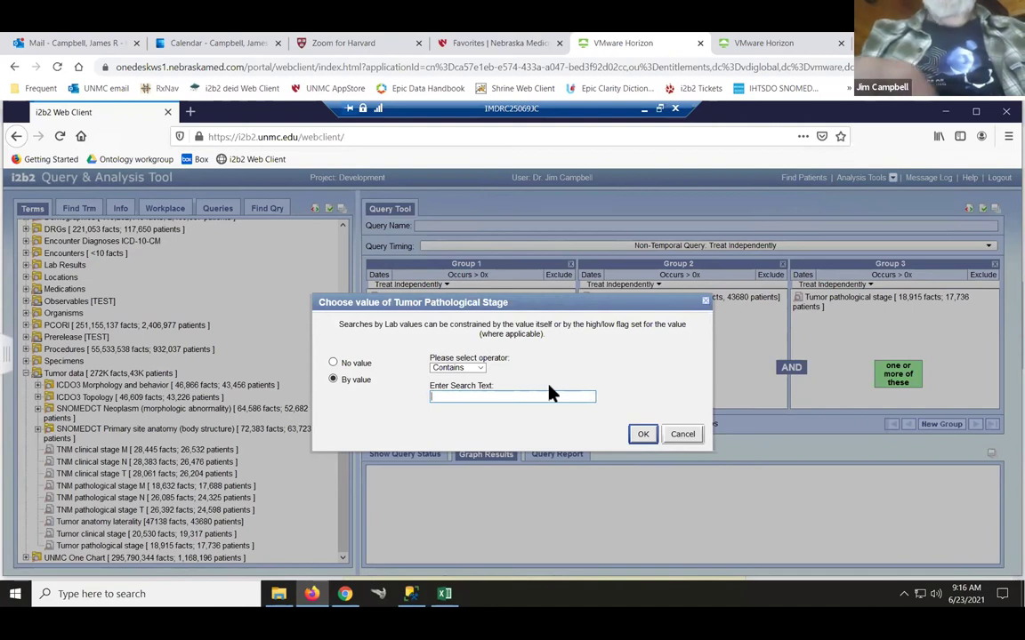
text(%4)
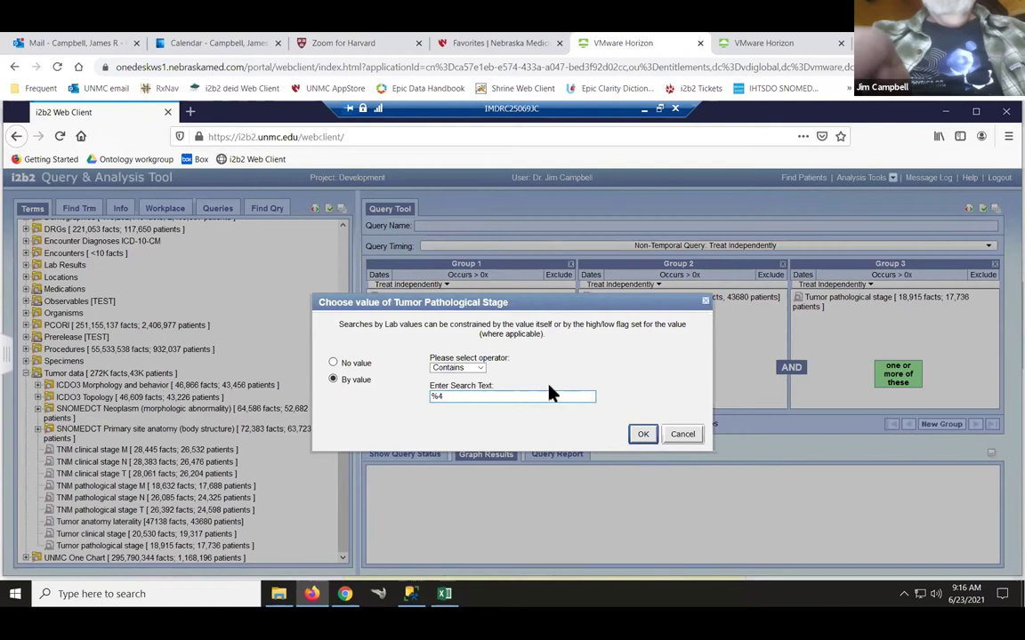
text(%)
click(644, 434)
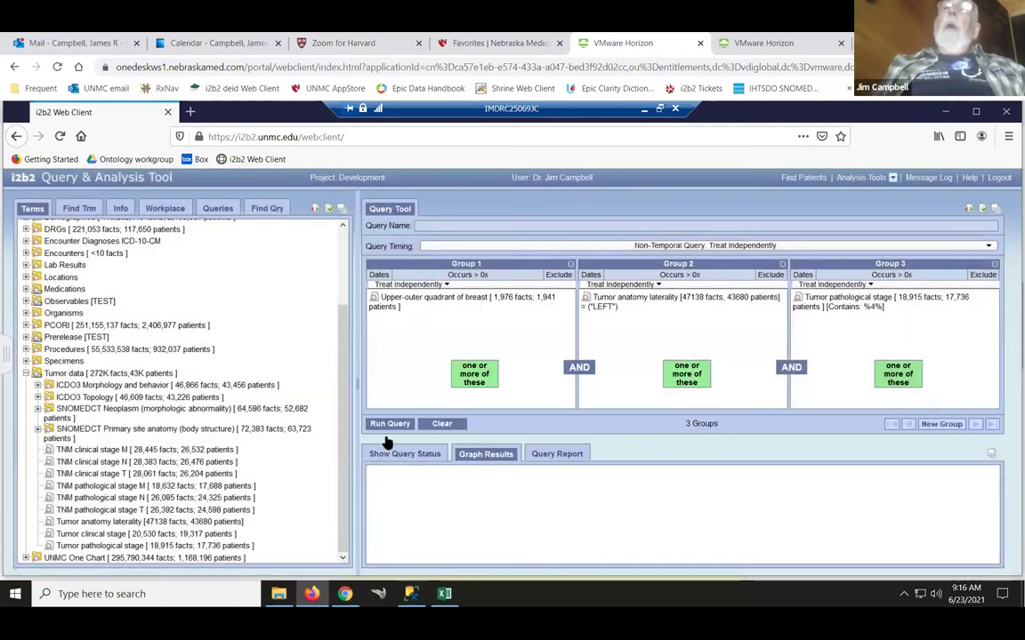
- Run the three-group breast tumor query for the number of patients, and run it once more
click(389, 425)
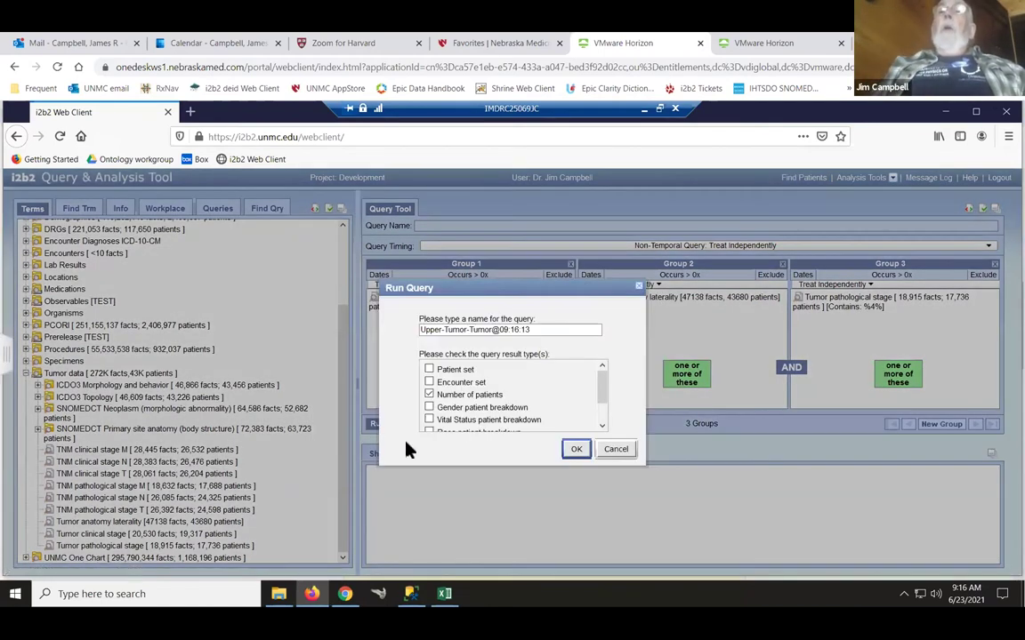
click(576, 450)
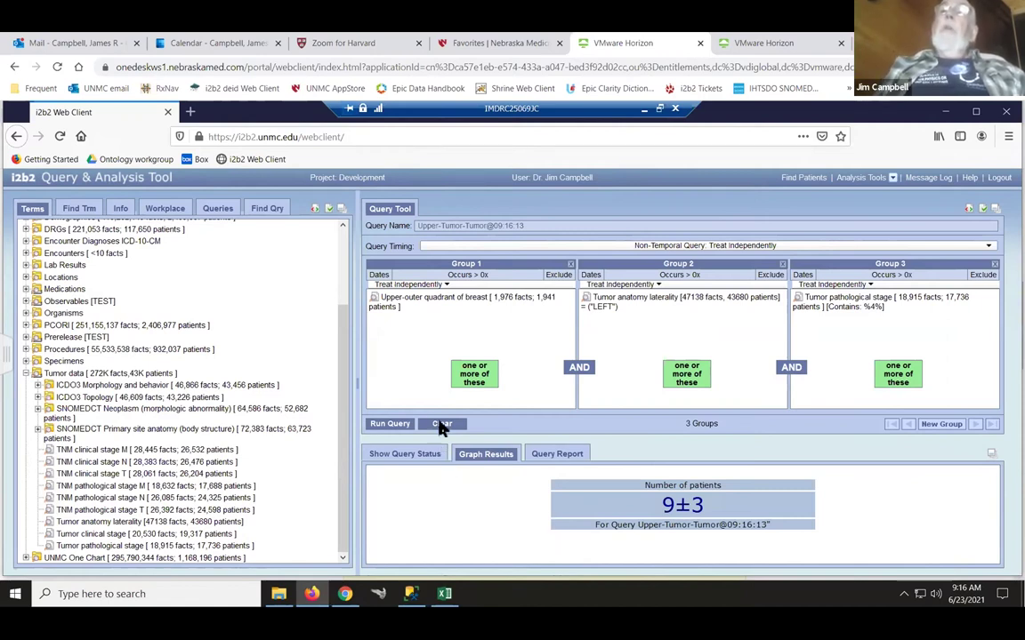
click(389, 424)
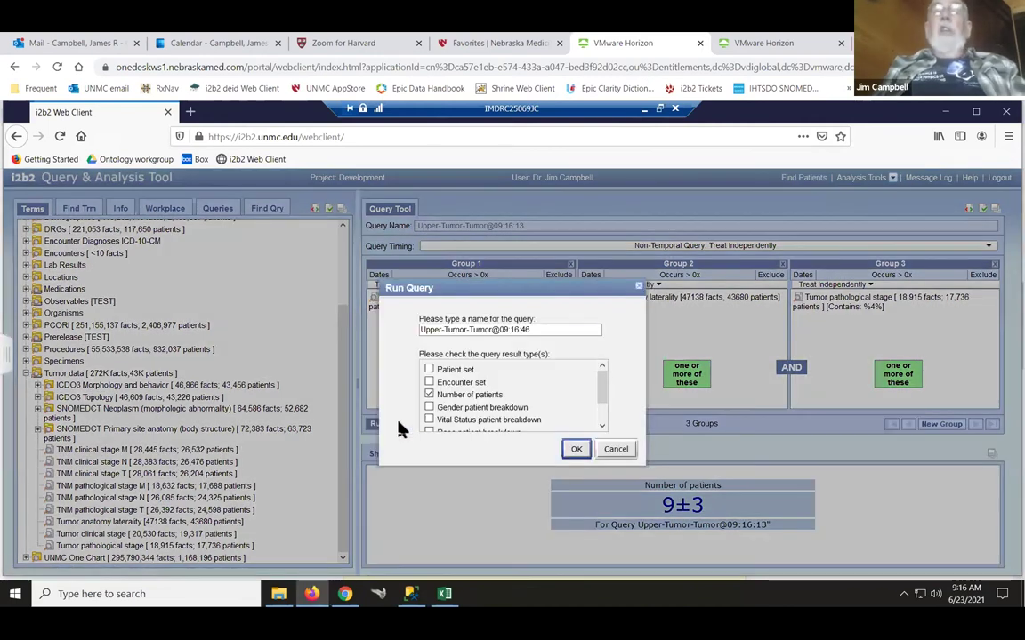
click(573, 449)
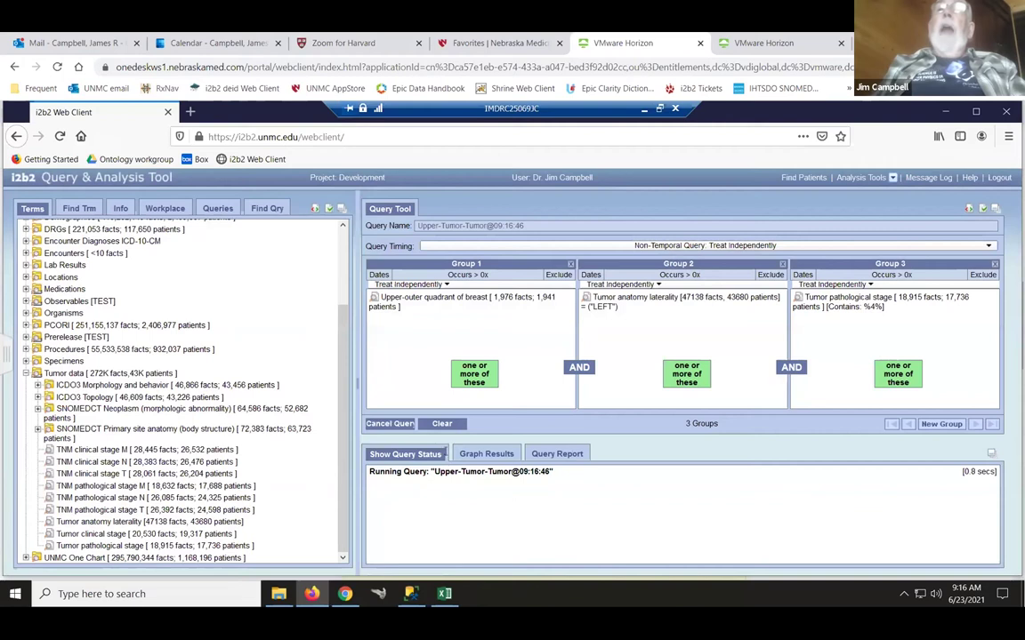
- Clear the query groups and check the demonstration slide for the next question
click(444, 424)
key(alt+Tab)
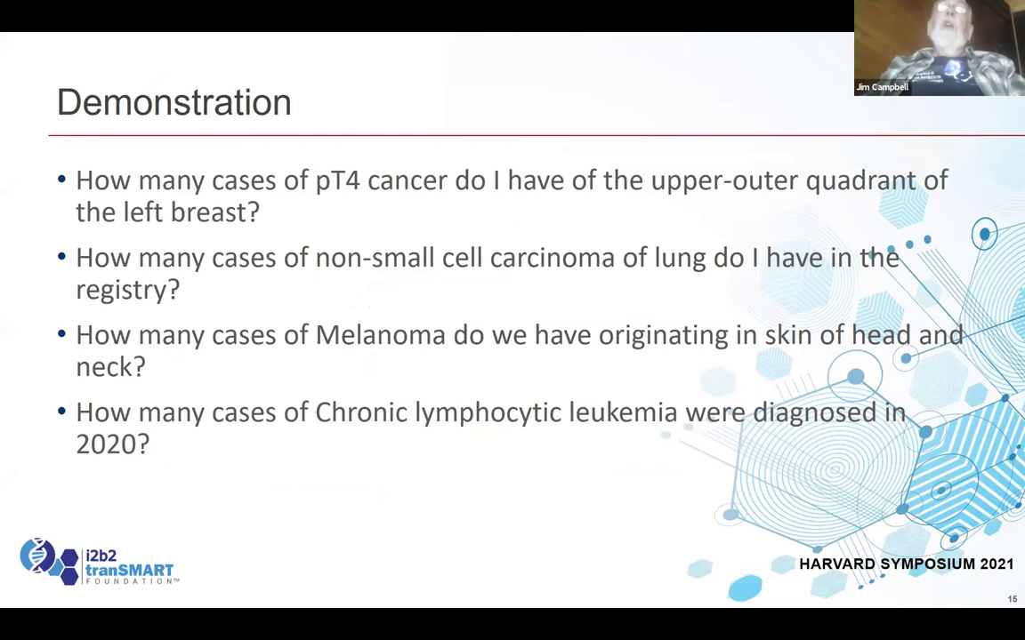
key(alt+Tab)
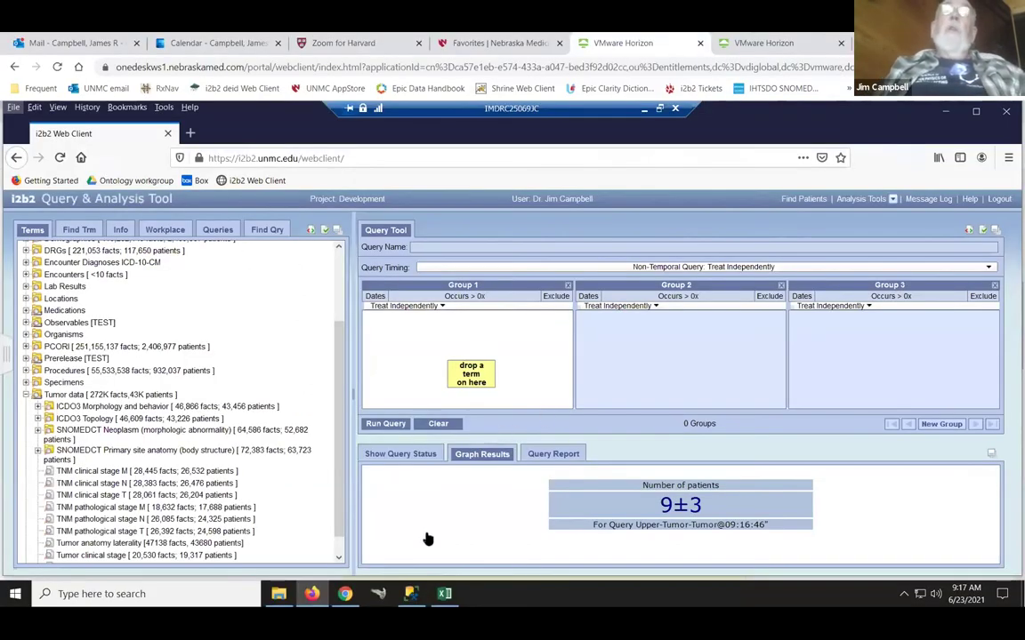
- Add Non-small cell carcinoma from ICDO3 Morphology and behavior to query Group 1
click(39, 412)
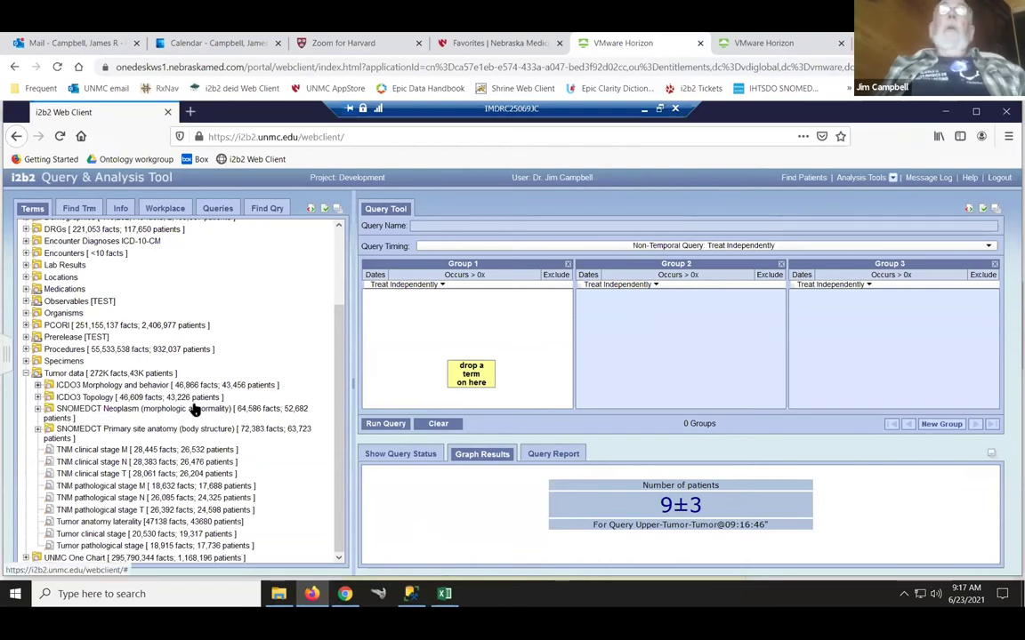
click(39, 386)
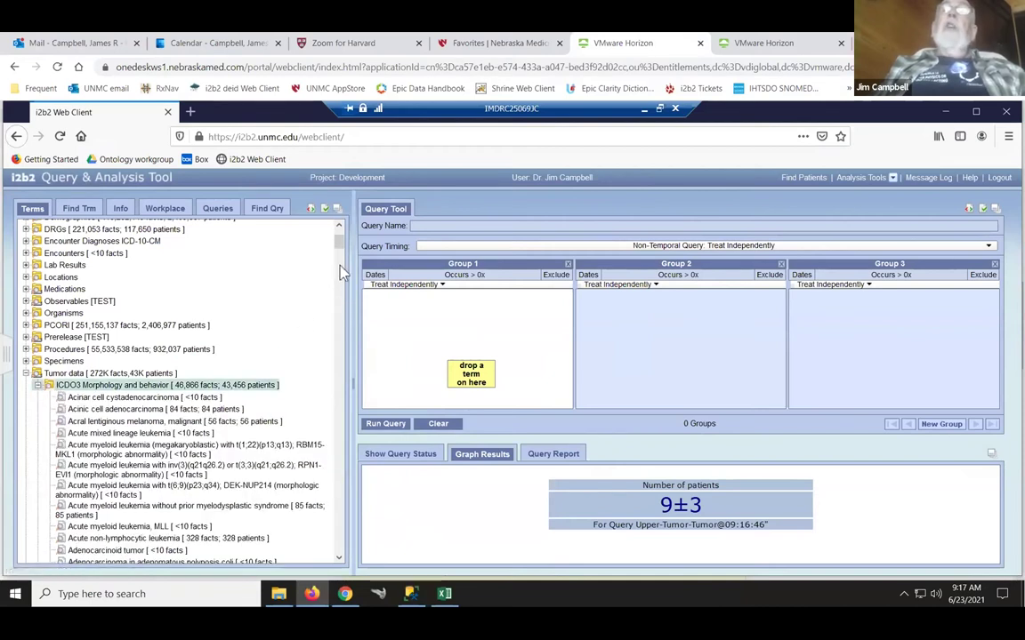
drag(338, 246, 333, 417)
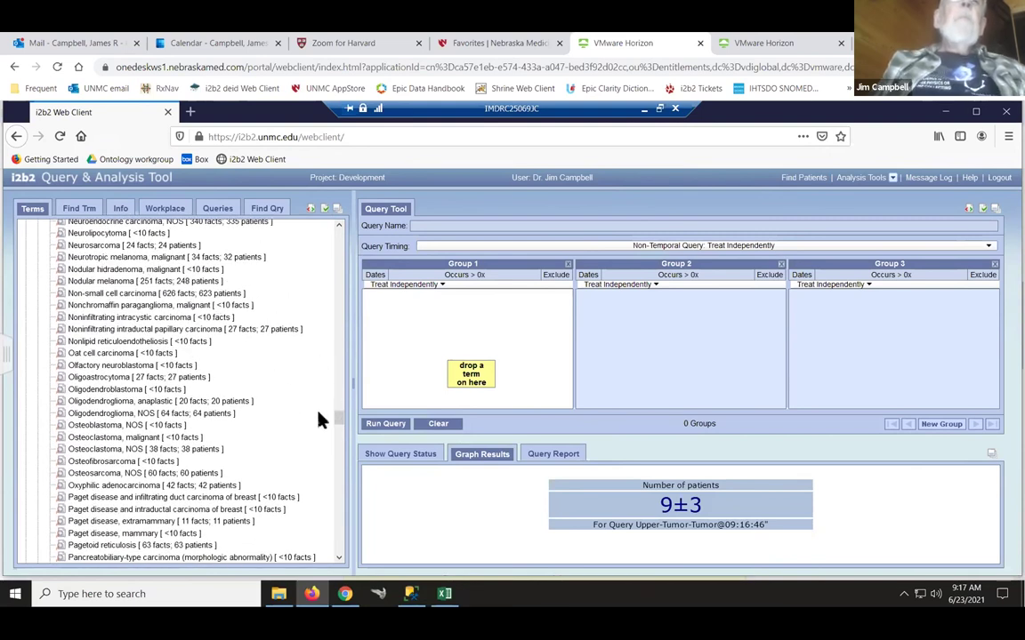
drag(131, 292, 451, 327)
- Collapse the morphology terms and add BRONCHUS AND LUNG from ICDO3 Topology to Group 2
drag(338, 417, 354, 205)
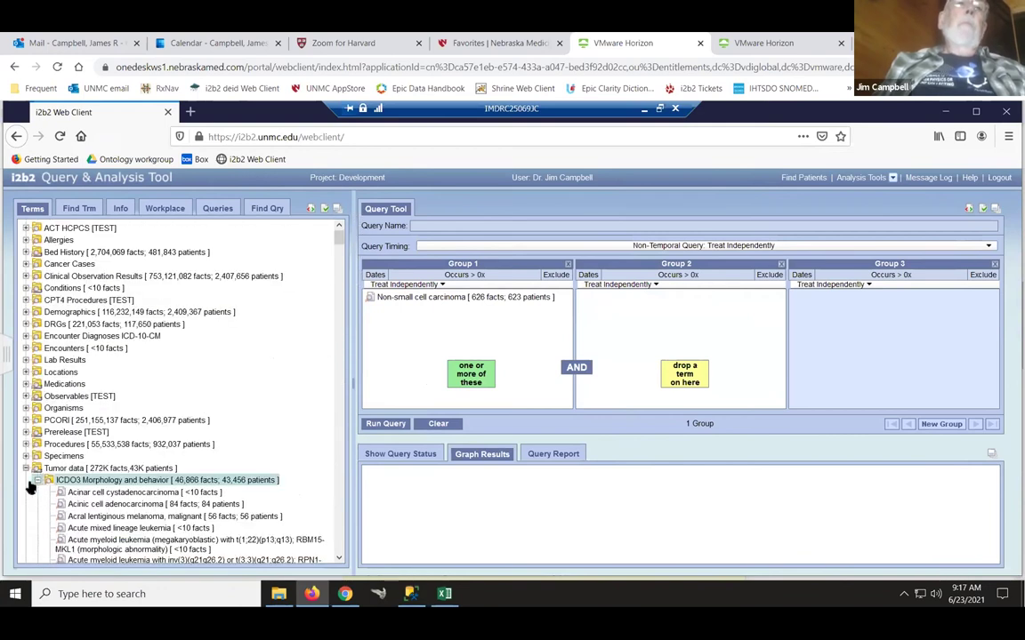
click(37, 480)
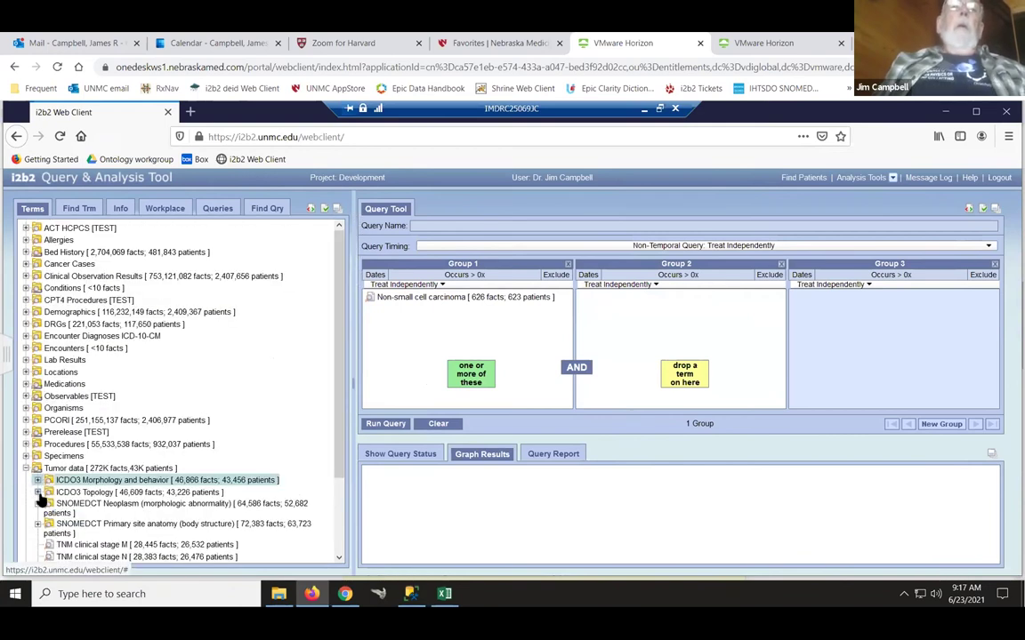
click(38, 492)
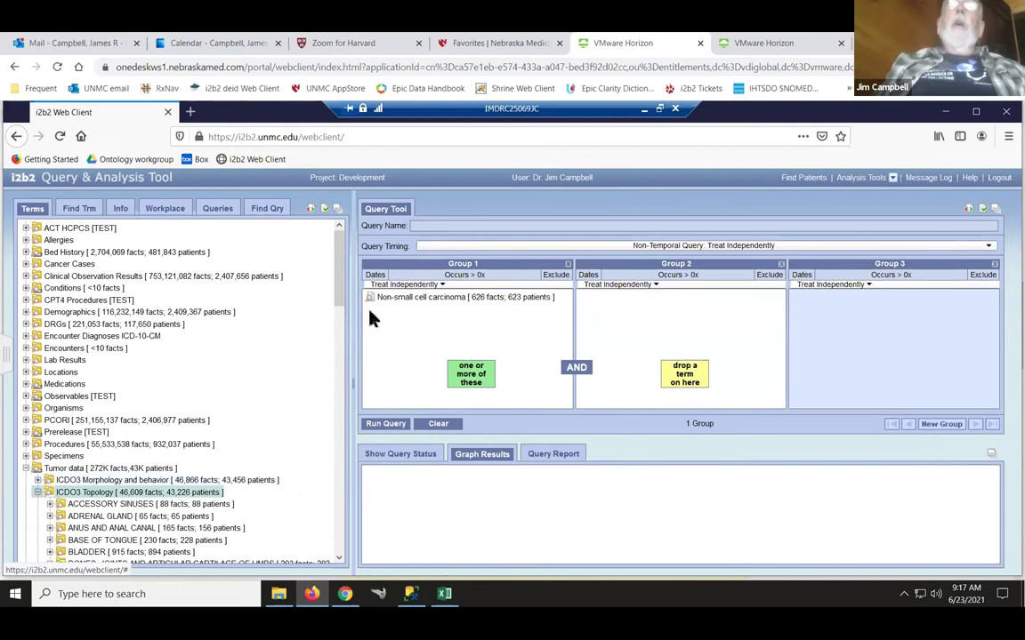
drag(347, 276, 84, 540)
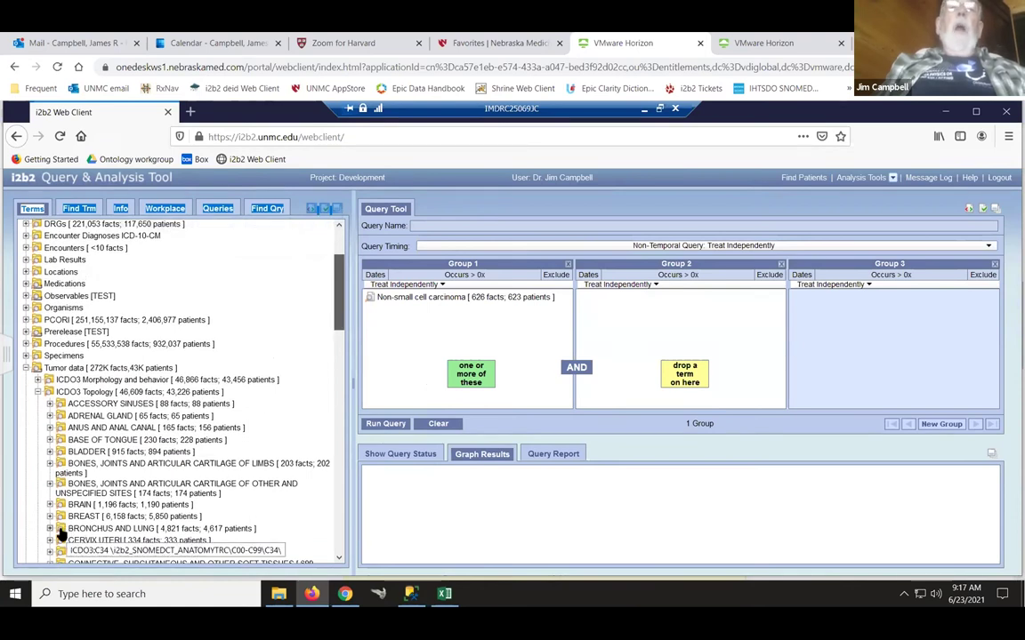
drag(59, 532, 661, 331)
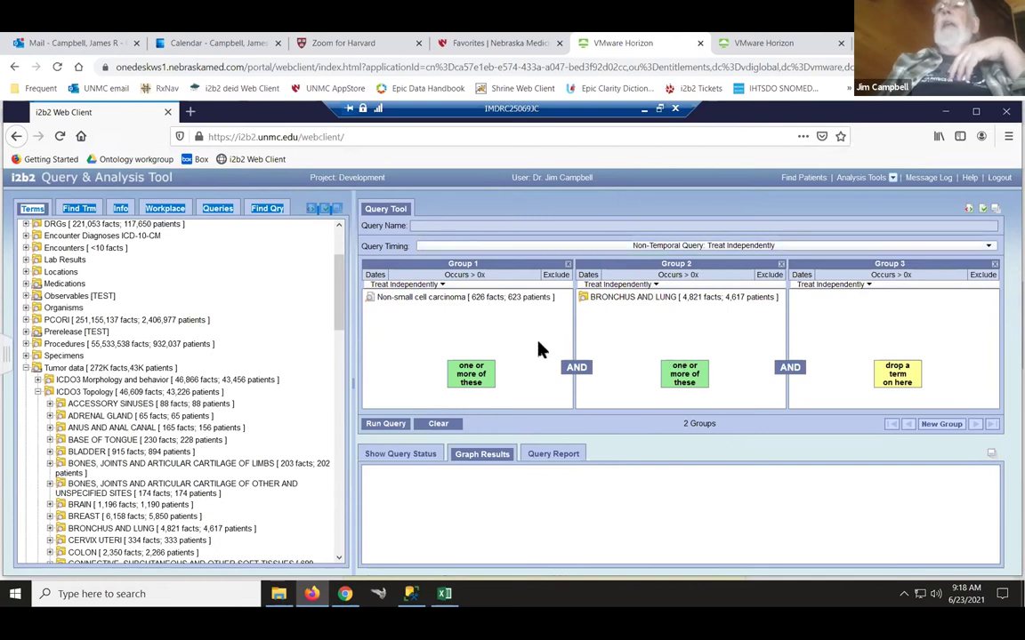
- Set the query timing to selected groups occurring in the same financial encounter and run the query for the number of patients
click(990, 248)
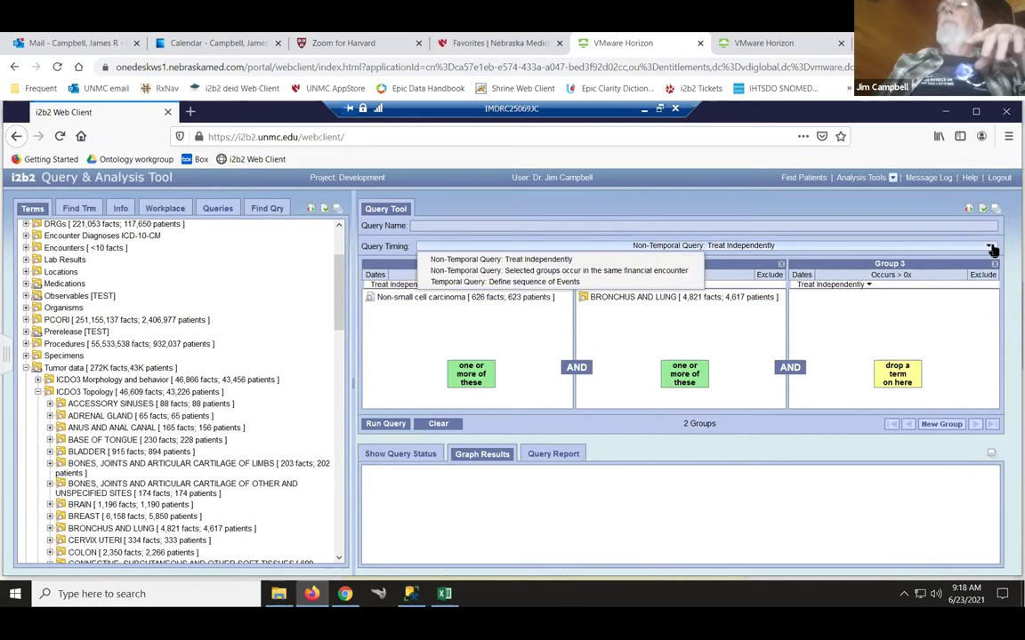
click(615, 271)
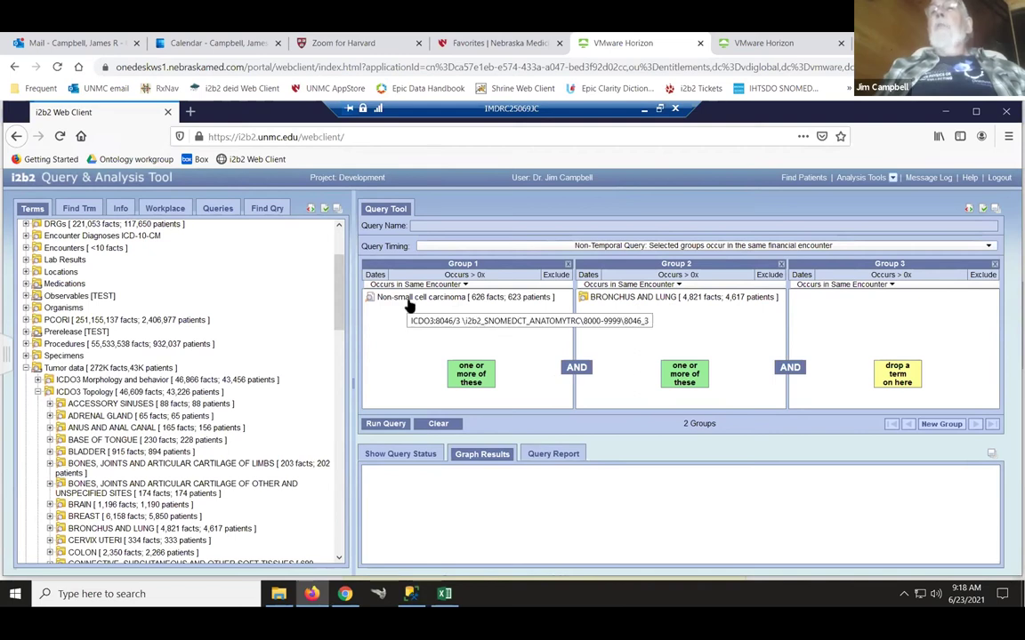
click(393, 425)
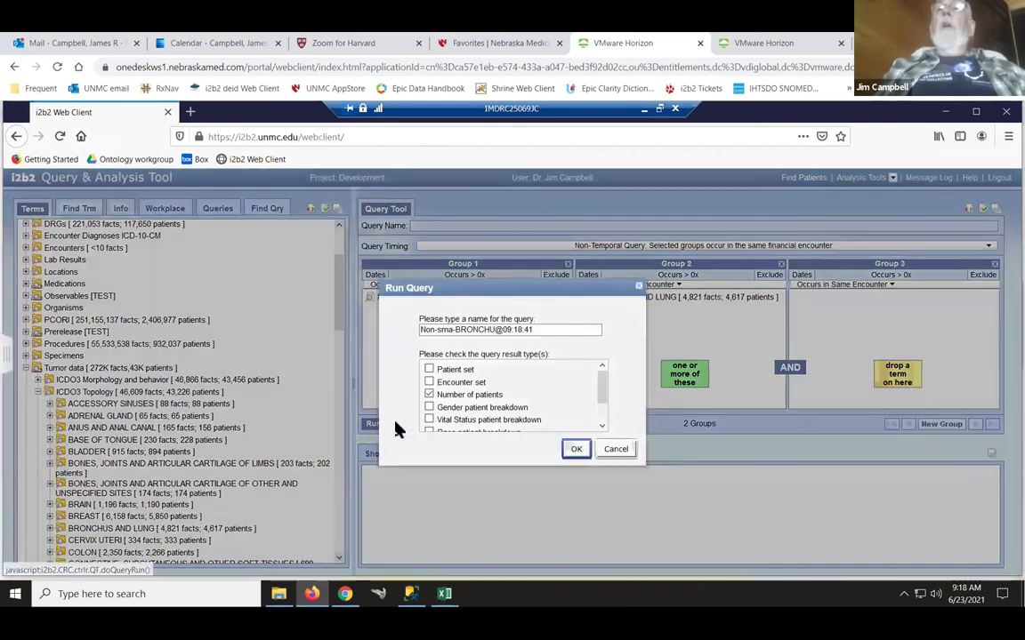
click(572, 448)
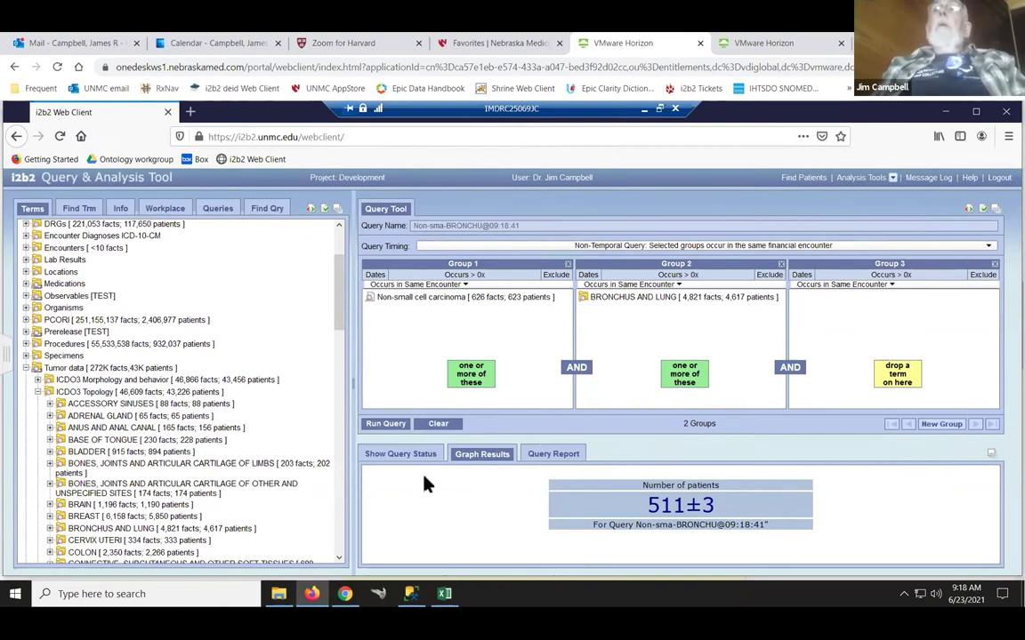
- Check the slide's melanoma question, and add Malignant melanoma - category from SNOMEDCT Neoplasm's Malignant neoplasm of primary, secondary, or uncertain origin to Group 1
key(alt+Tab)
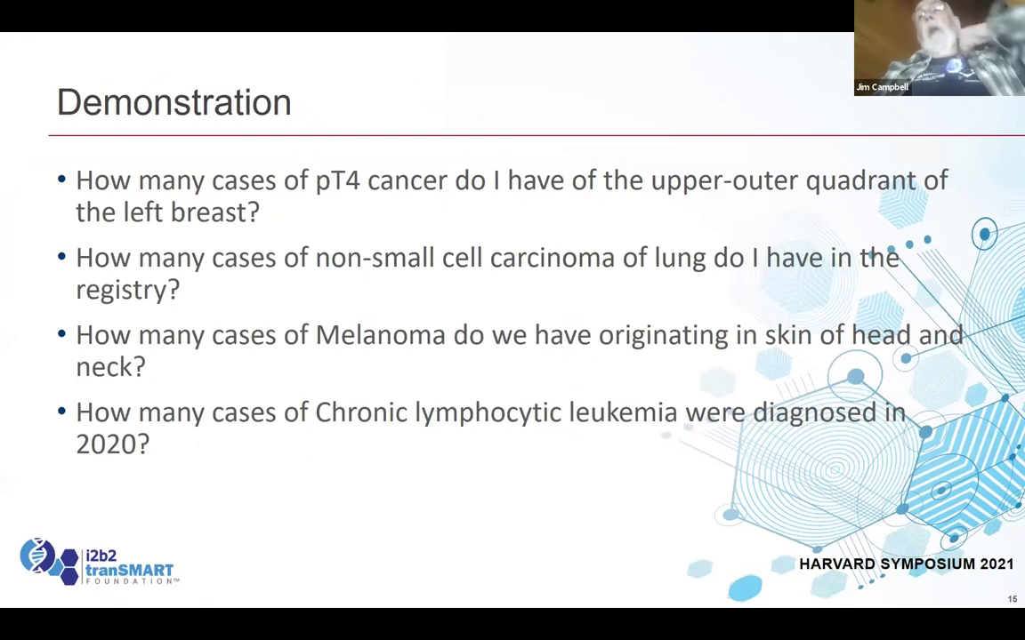
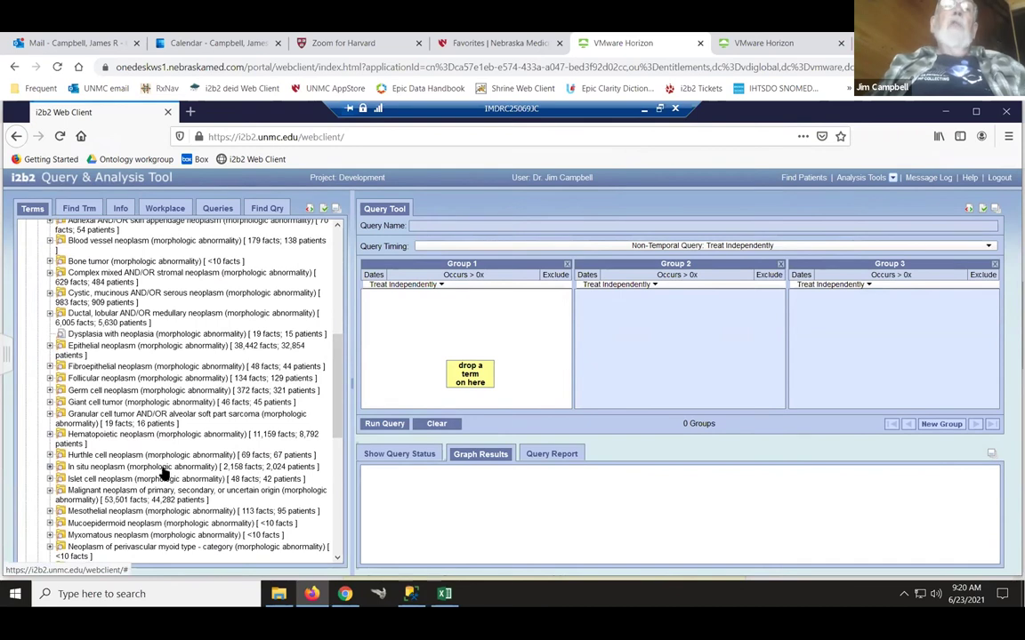
scroll(344, 410, down, 1)
scroll(344, 410, down, 5)
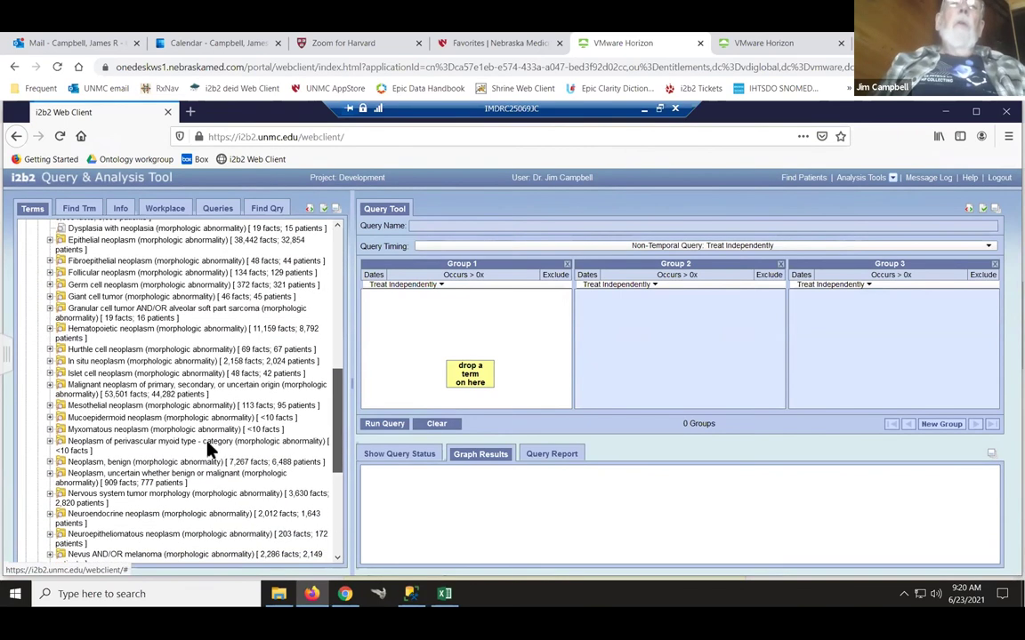
click(50, 379)
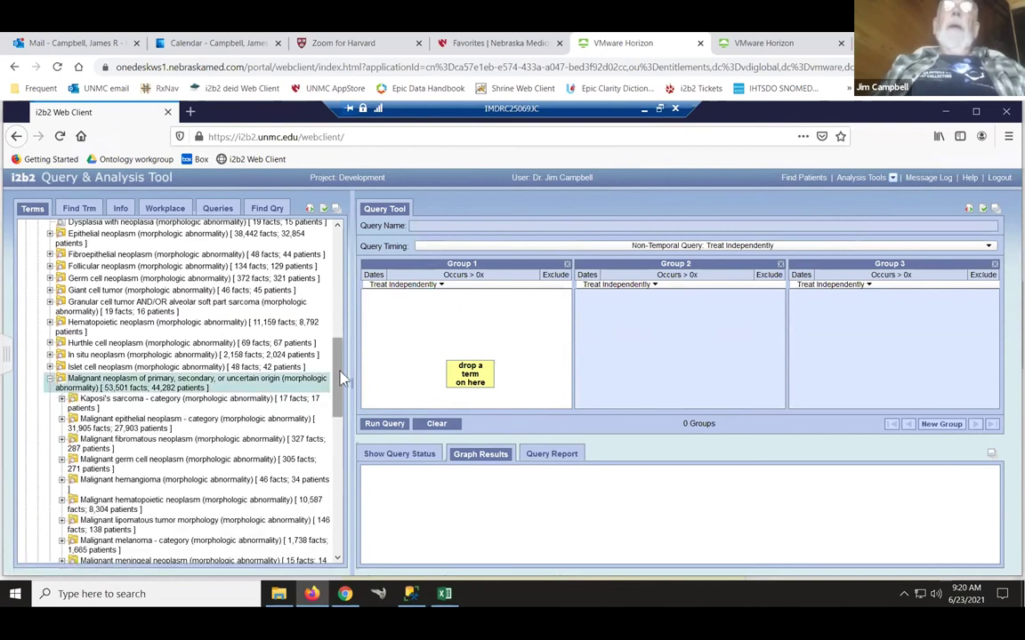
scroll(338, 377, down, 5)
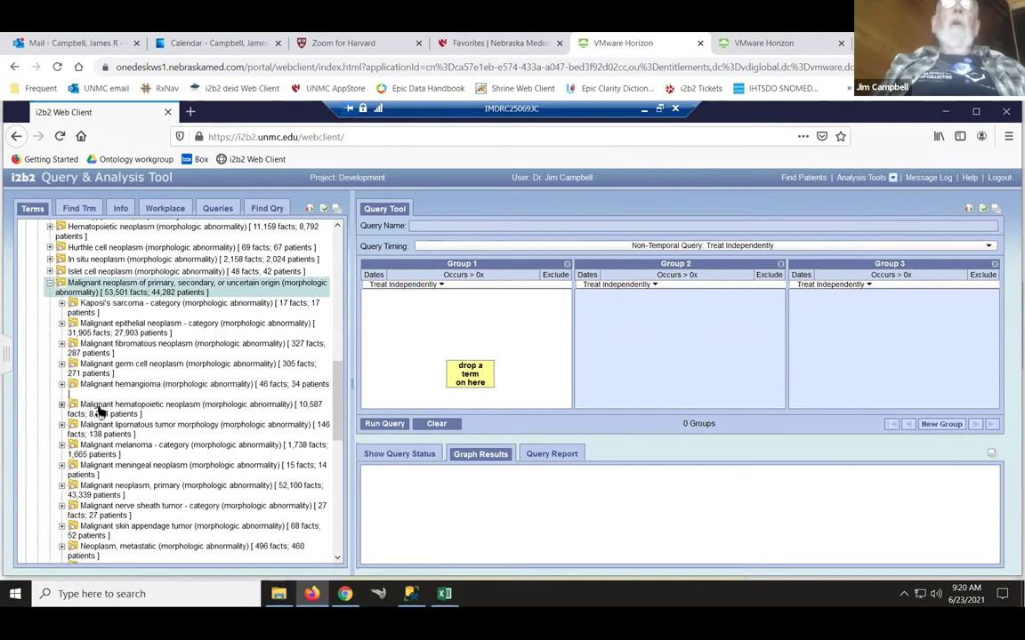
click(62, 446)
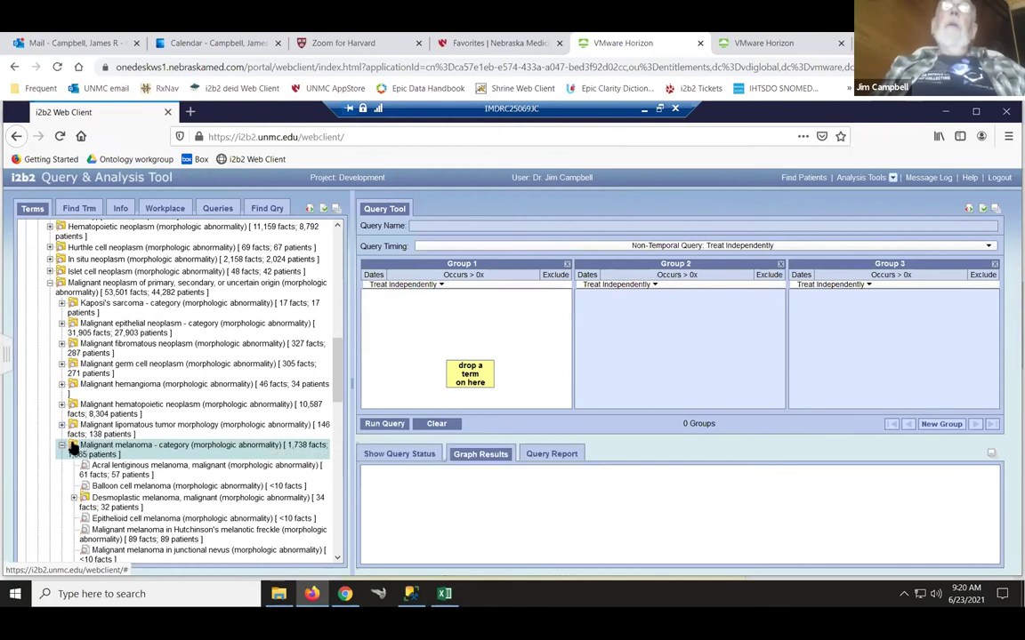
drag(71, 449, 422, 330)
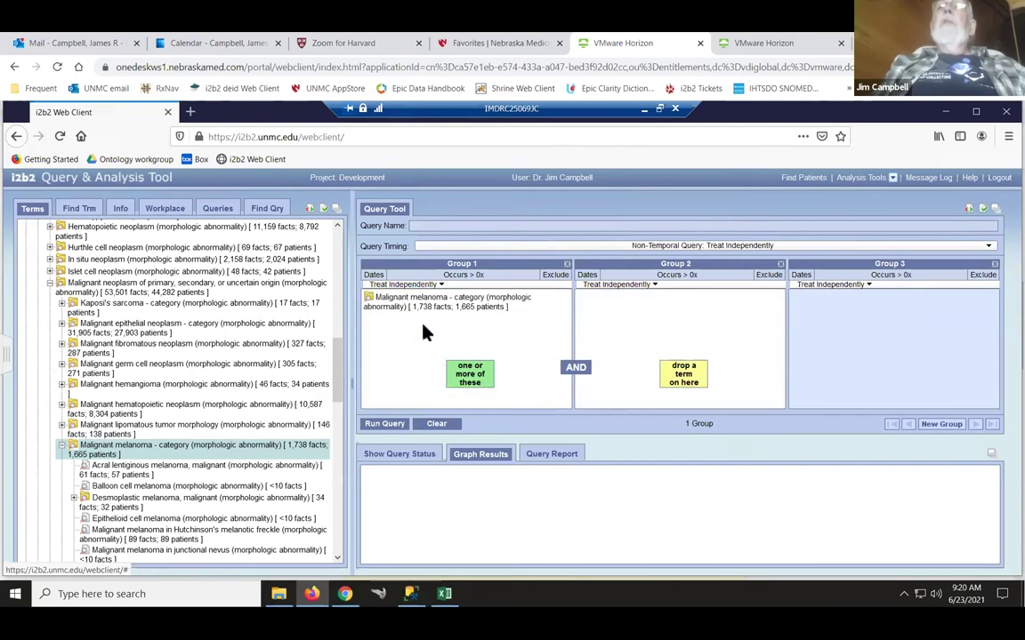
- Collapse the malignant melanoma, malignant neoplasm and SNOMEDCT Neoplasm branches in the term tree
click(61, 447)
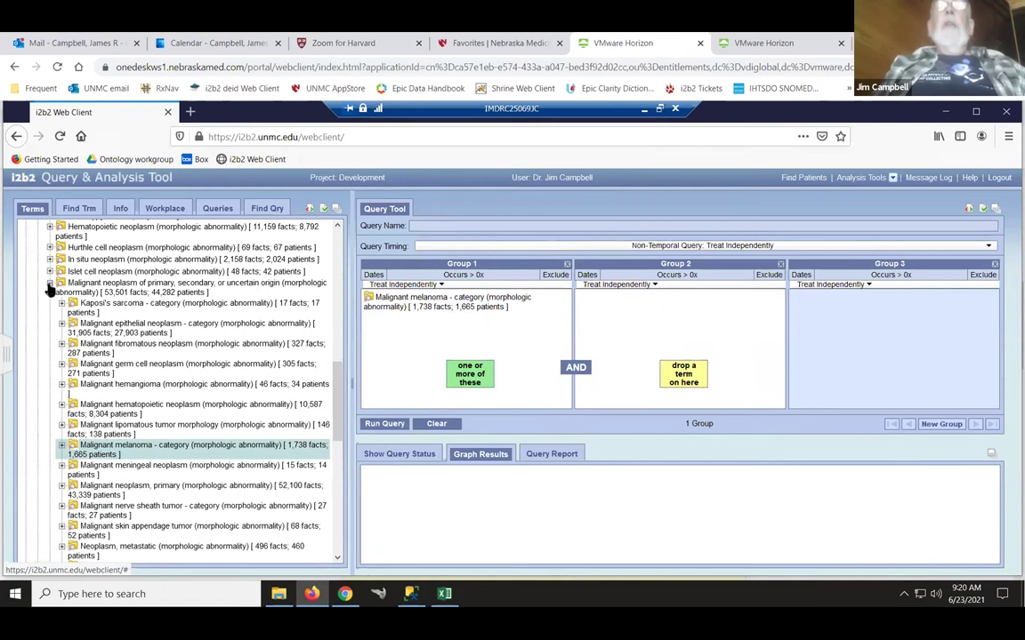
click(50, 284)
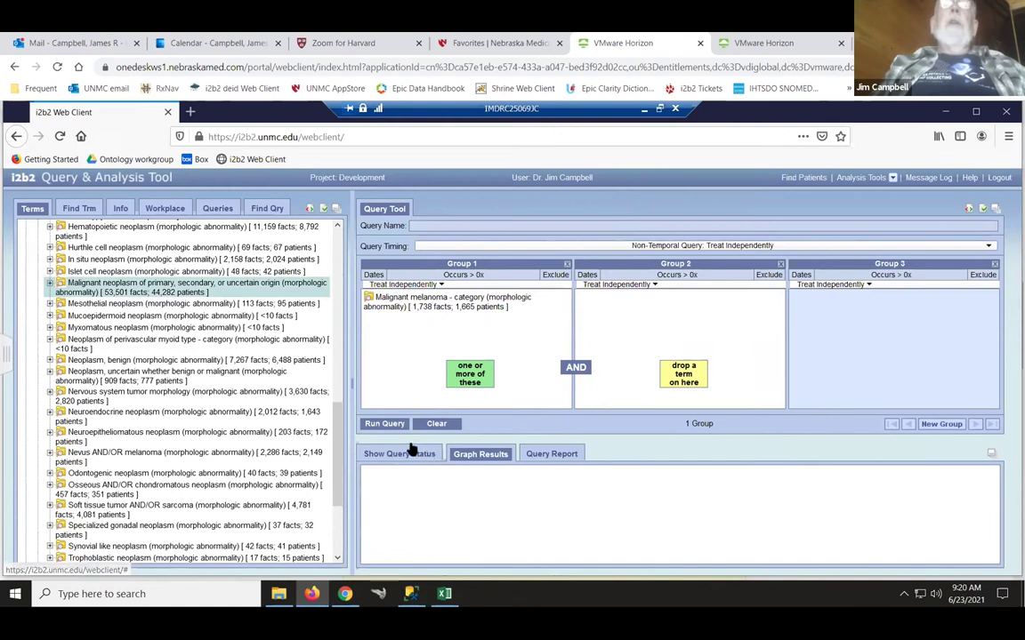
drag(343, 392, 341, 309)
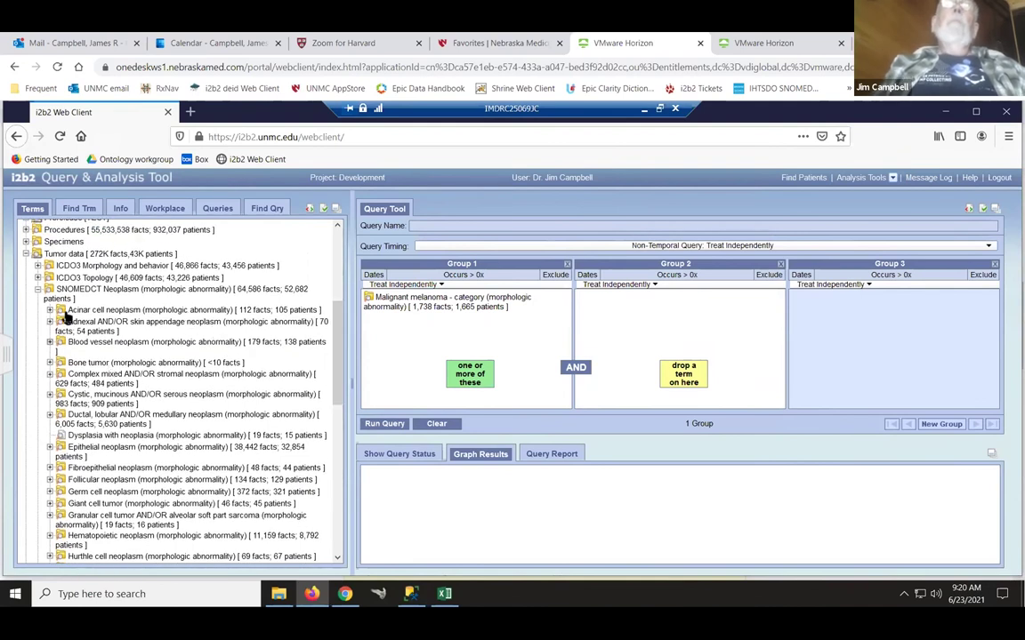
click(37, 290)
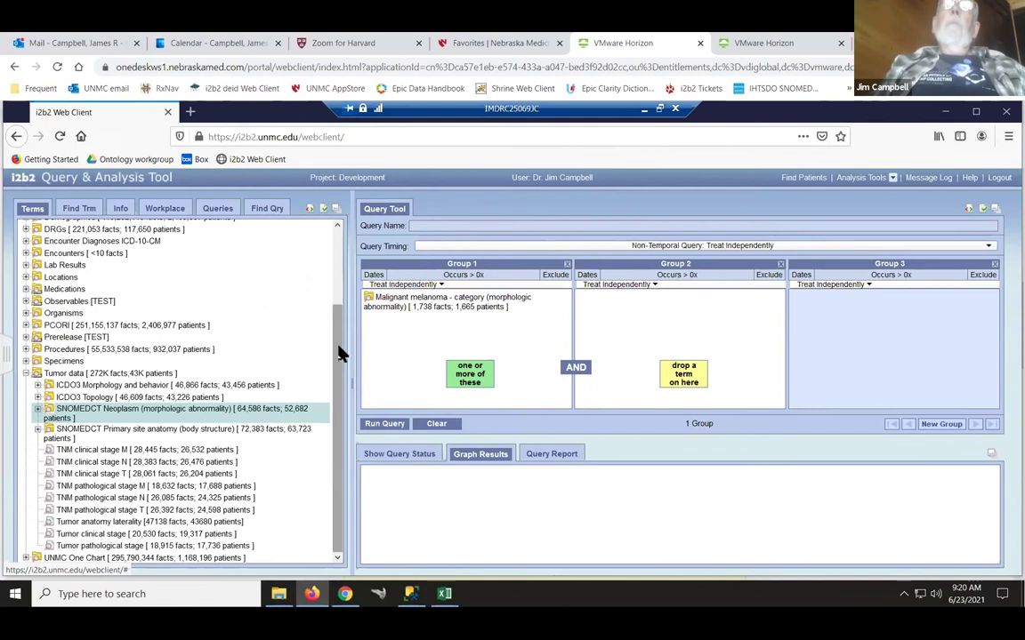
- Add Skin and/or subcutaneous tissue structure of head and/or neck from SNOMEDCT Primary site anatomy's Body region structure to Group 2
click(37, 431)
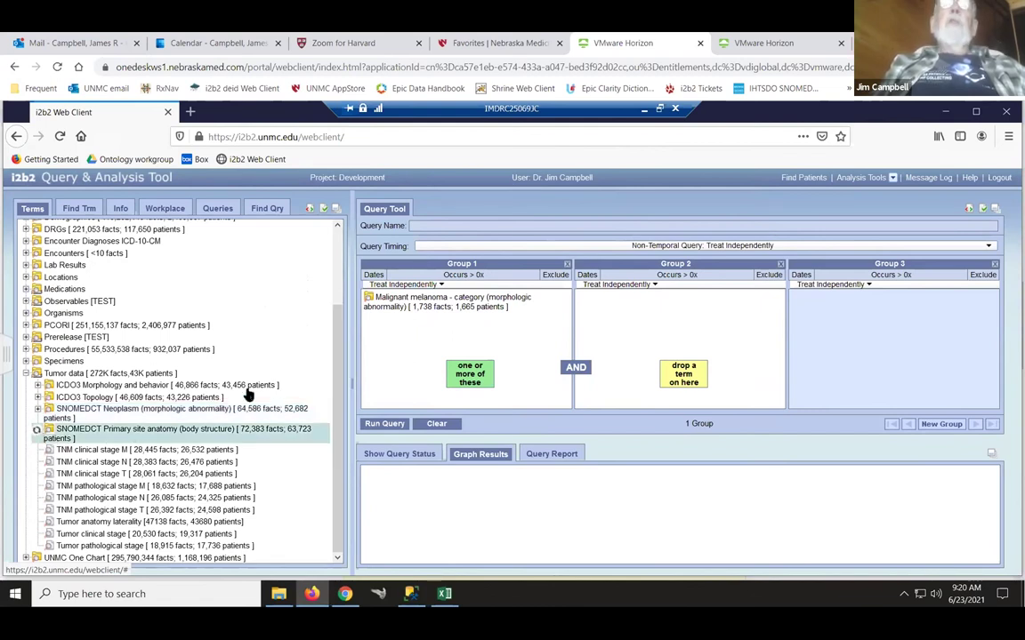
drag(341, 361, 338, 417)
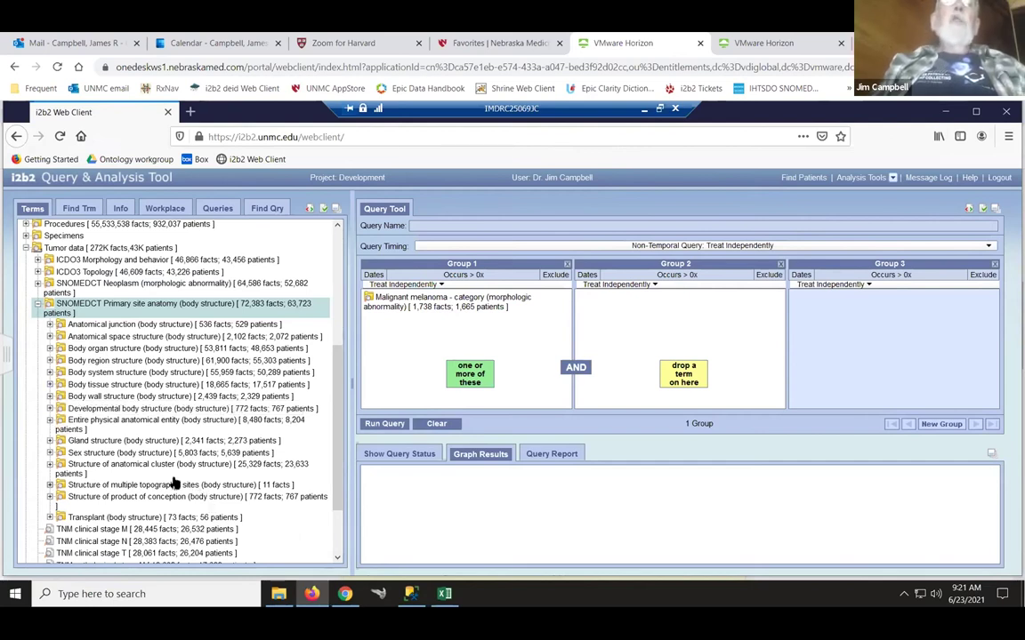
click(51, 363)
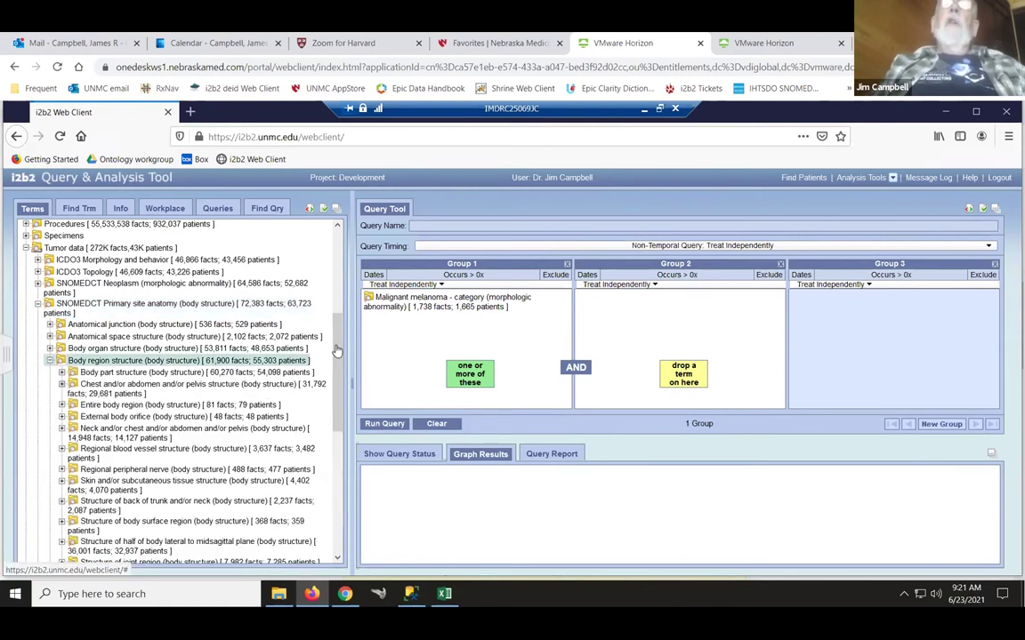
drag(340, 347, 339, 368)
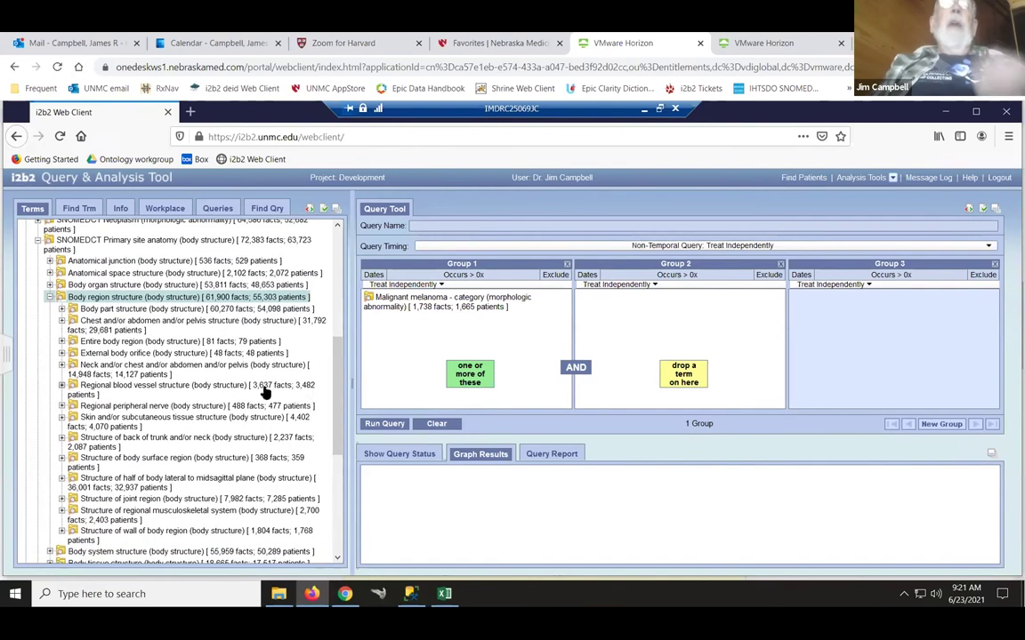
click(61, 418)
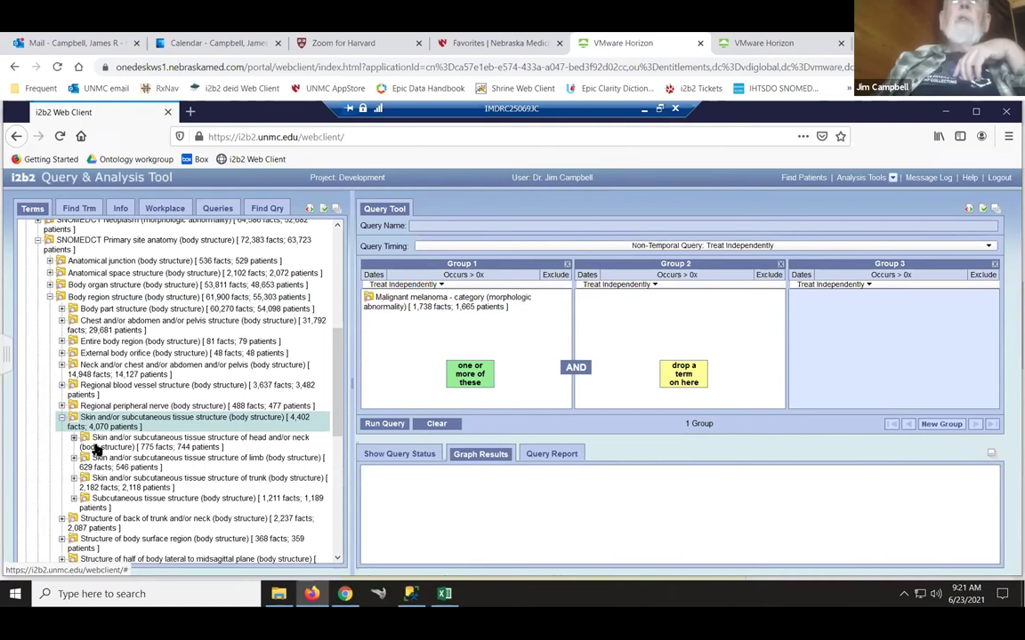
drag(360, 382, 667, 329)
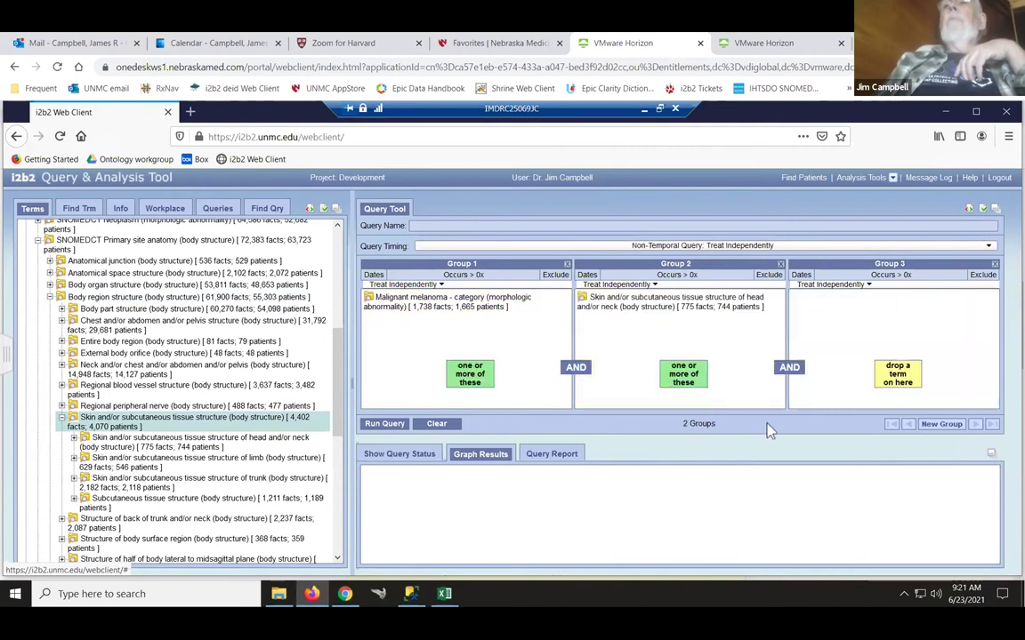
- Require the melanoma and skin site groups to occur in the same financial encounter and run the query for the number of patients
click(987, 247)
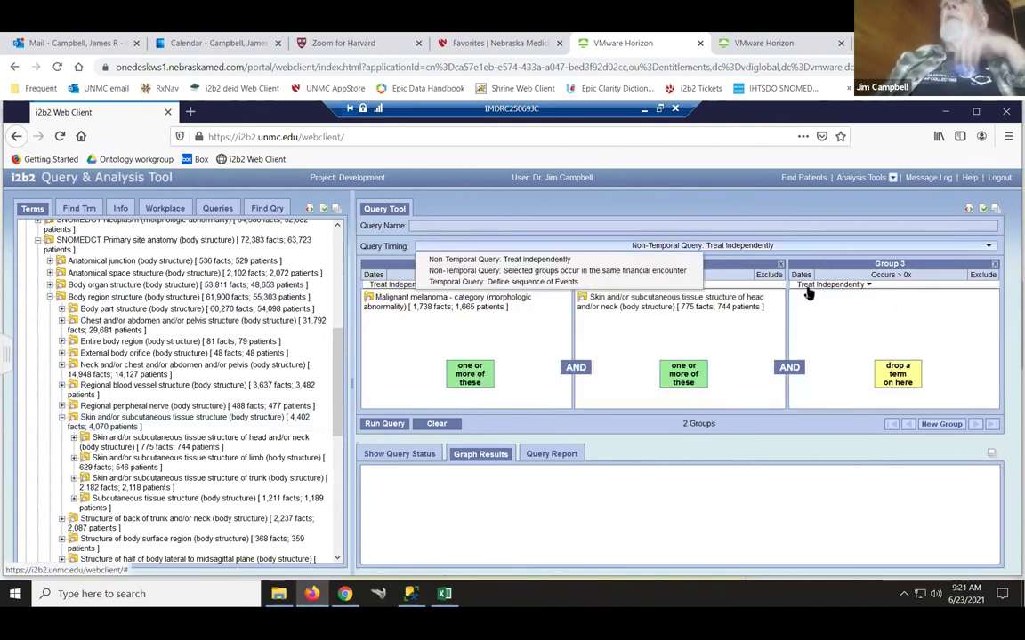
click(682, 272)
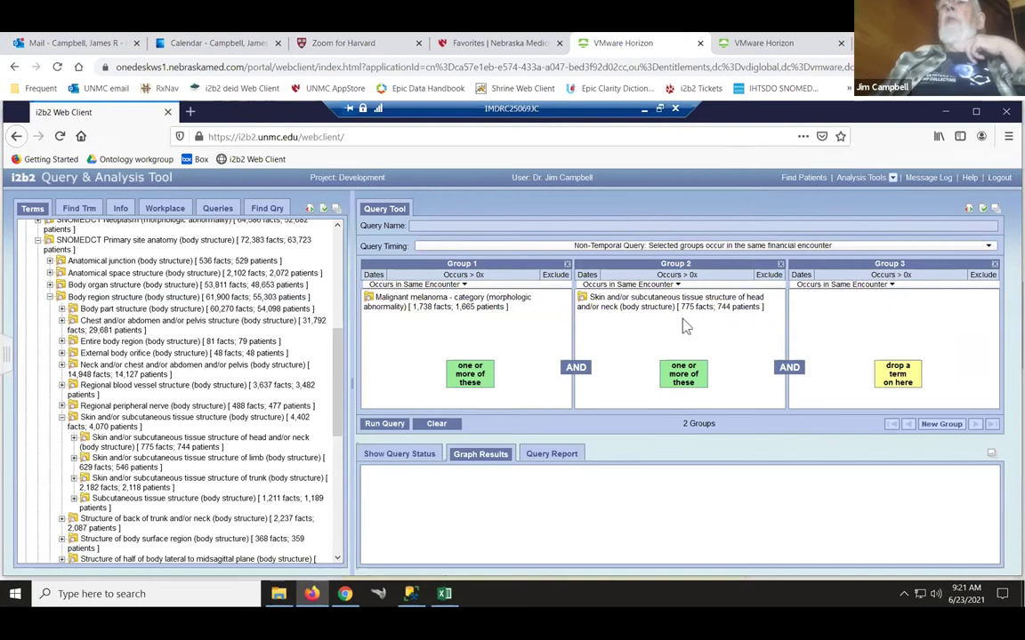
click(395, 427)
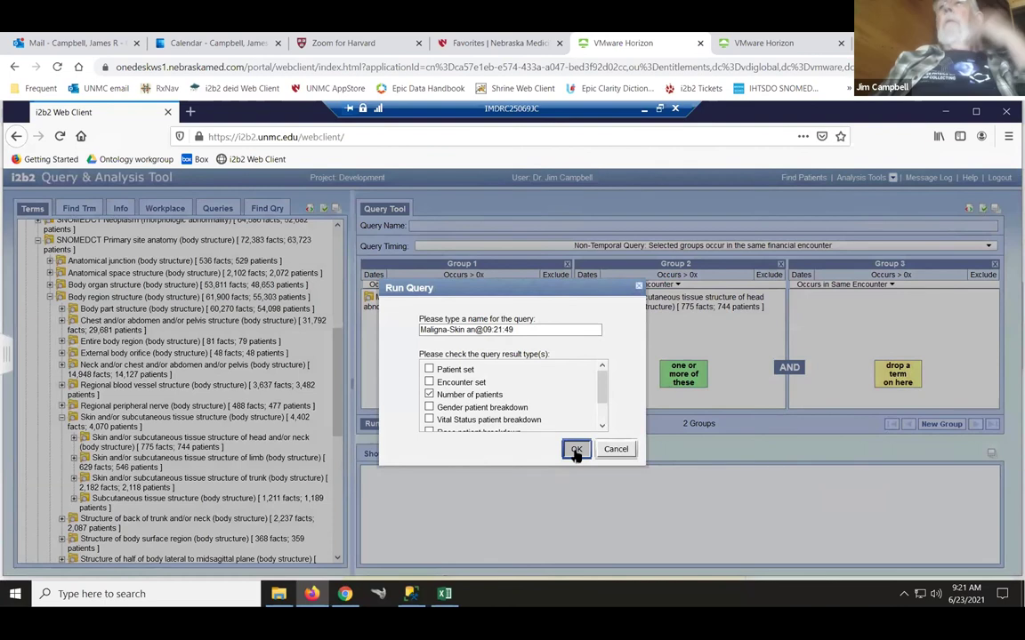
click(573, 449)
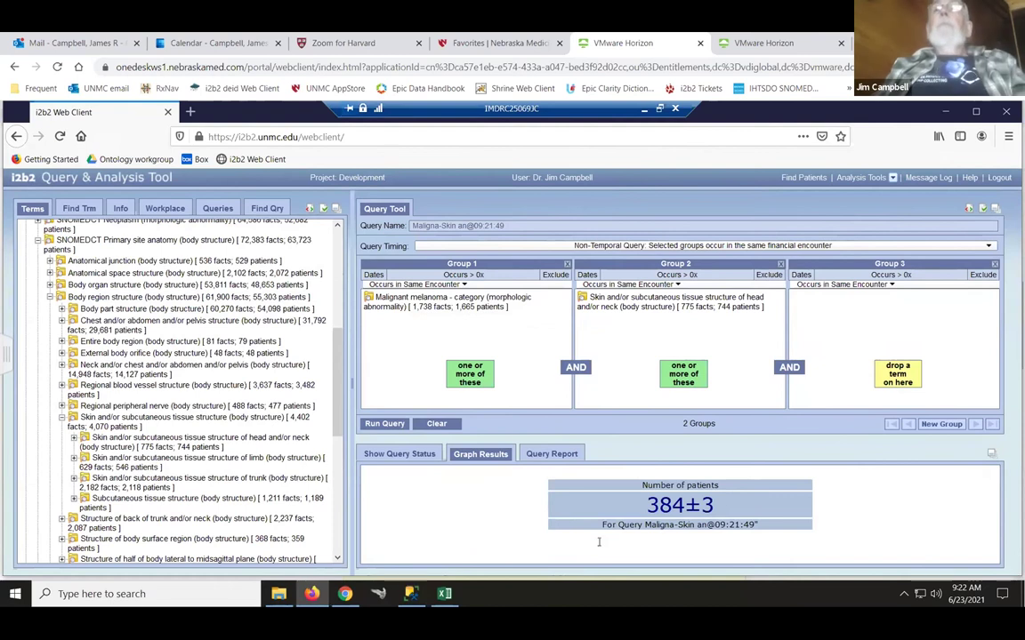
key(super)
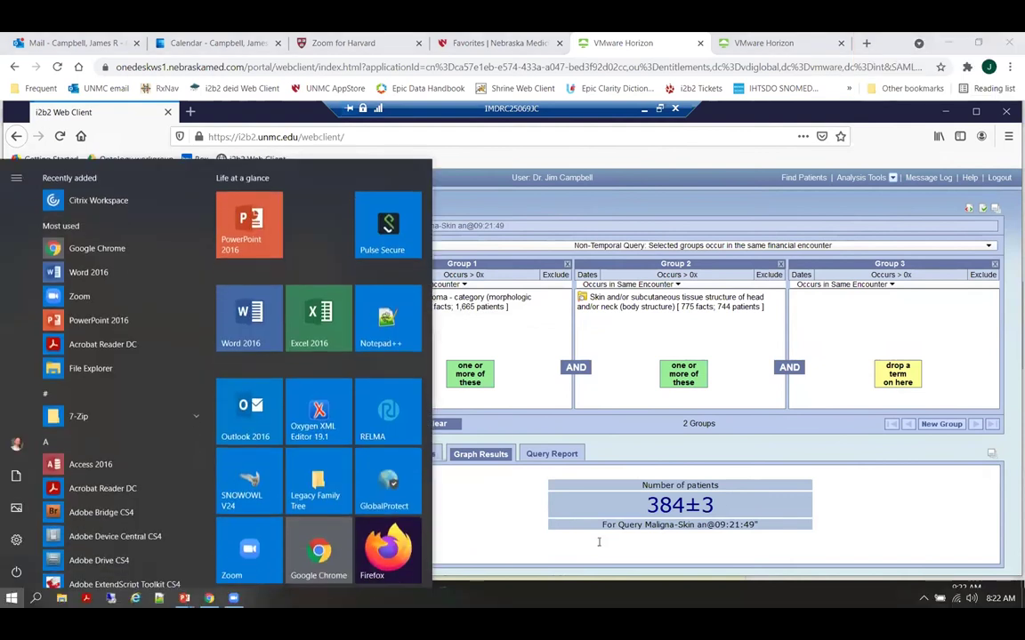
key(alt+Tab)
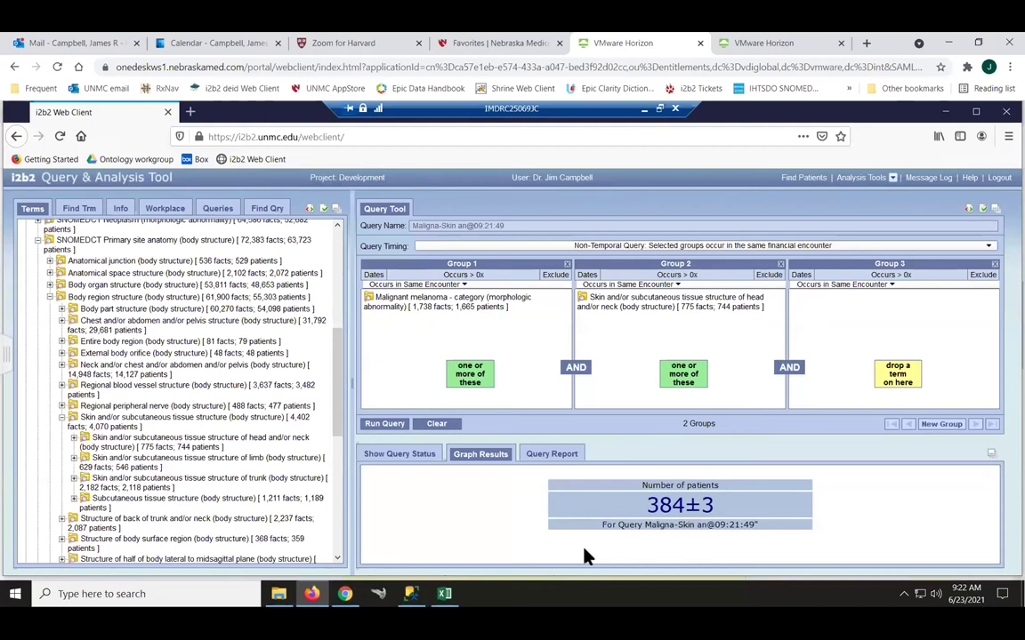
- Collapse the SNOMEDCT Primary site anatomy terms and expand Medications down to the Medication type of event modifiers for review
click(37, 242)
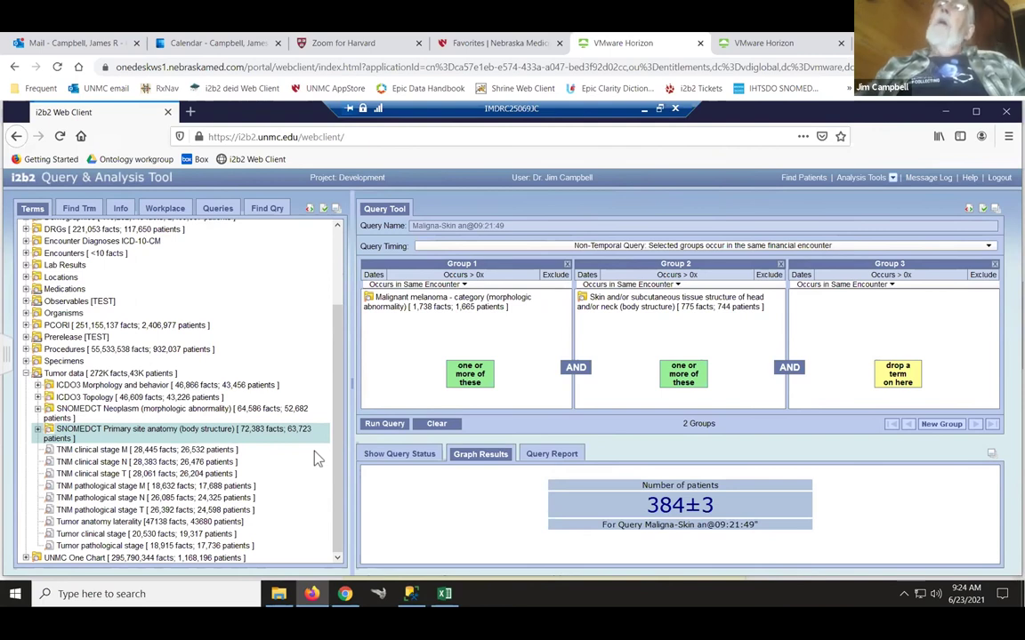
drag(339, 356, 339, 298)
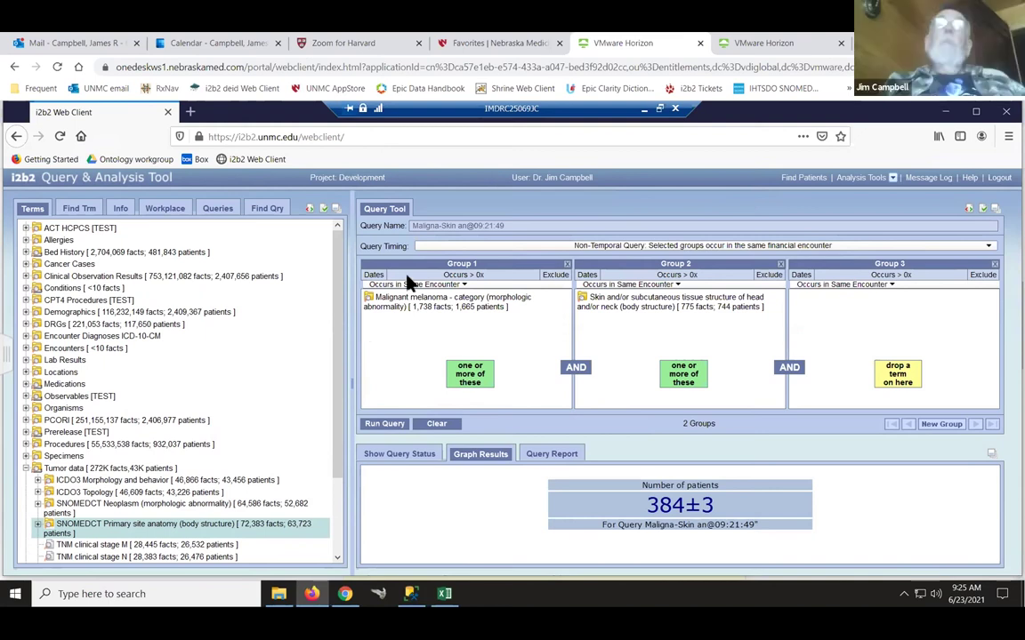
click(25, 386)
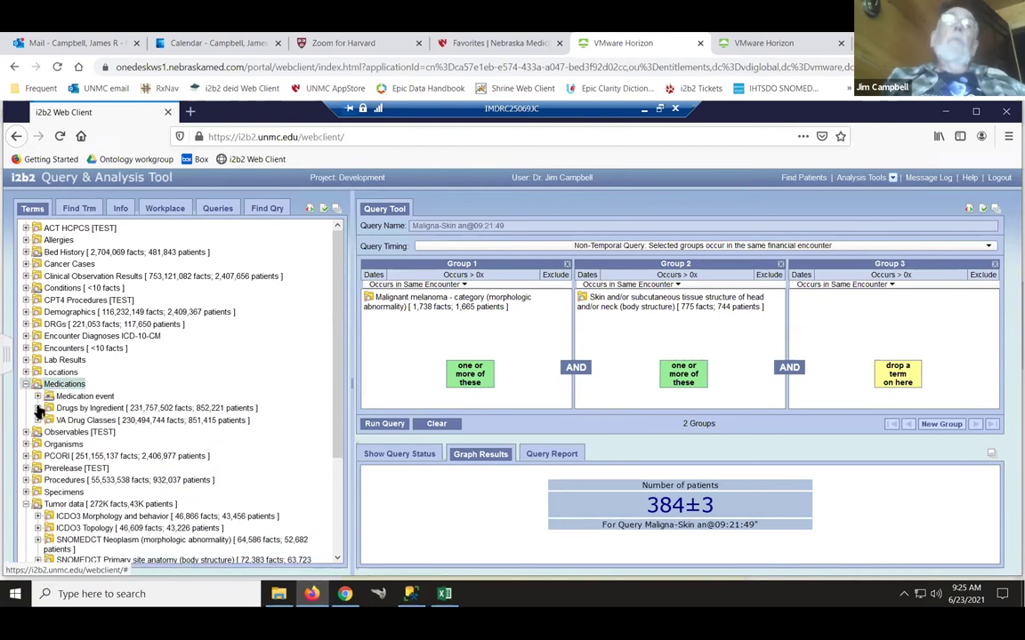
click(46, 397)
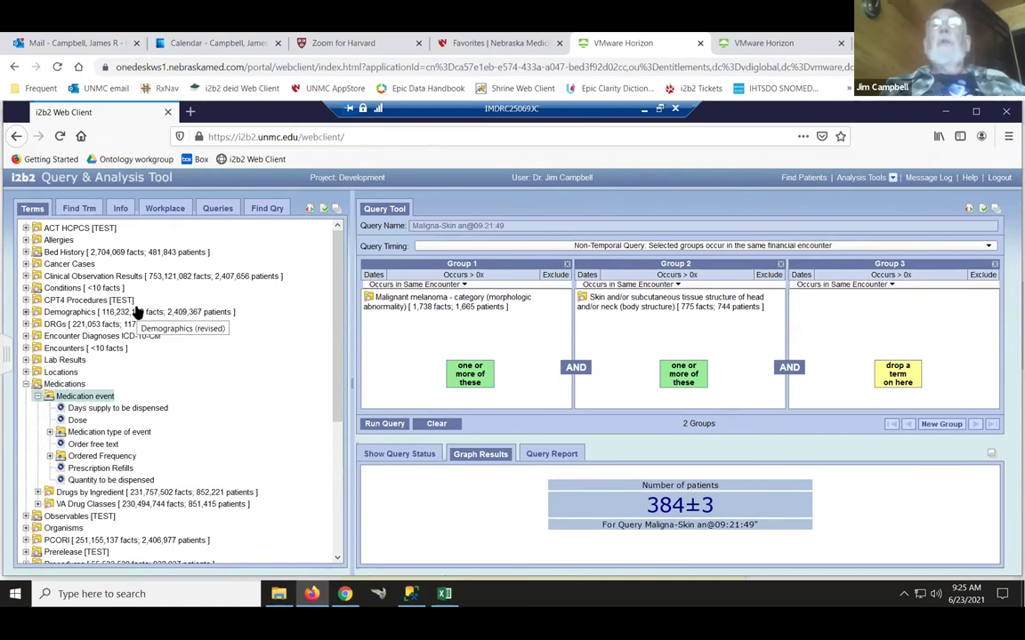
click(53, 434)
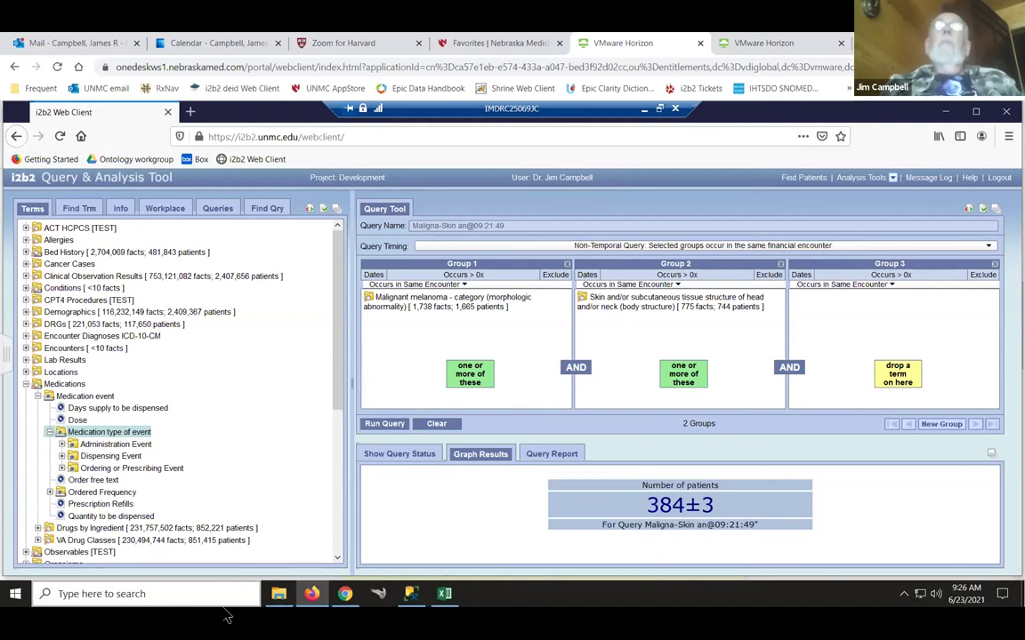
- Review the demonstration questions on the slide, and collapse the Medications branch to return to the Tumor data terms
key(alt+Tab)
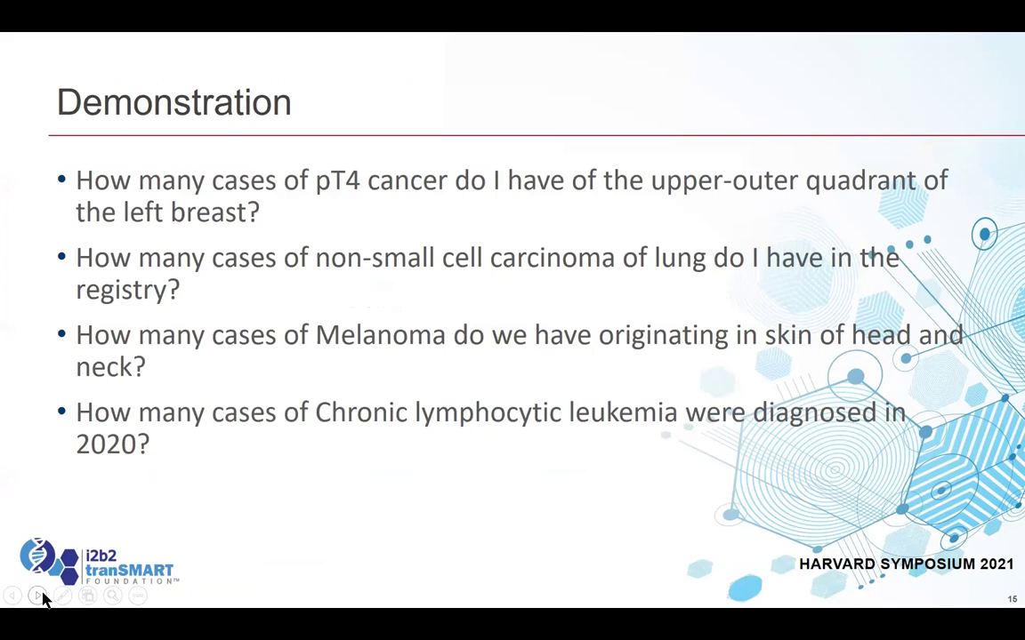
key(alt+Tab)
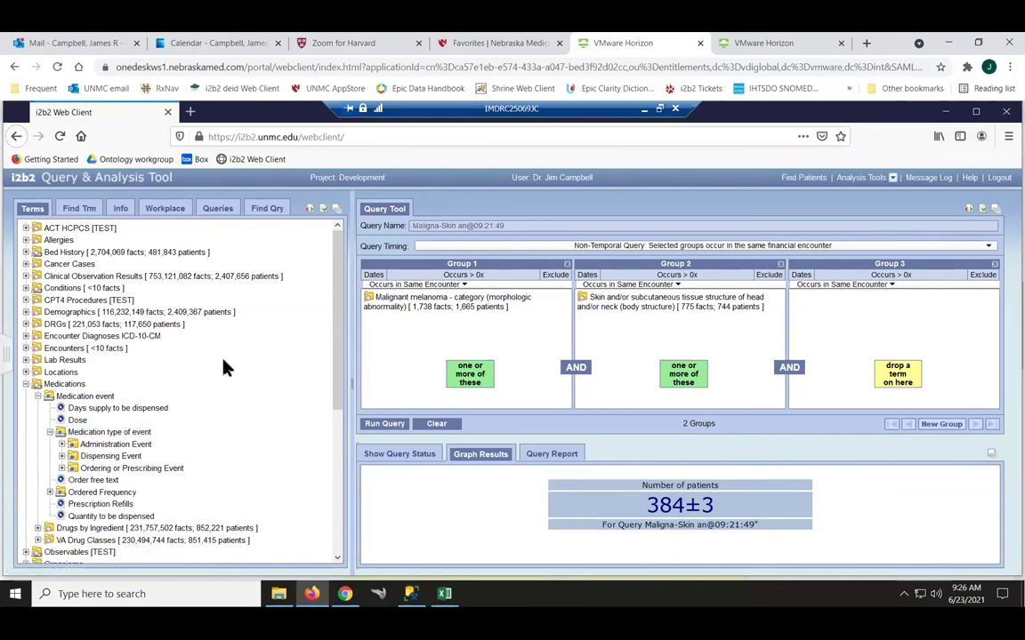
click(26, 384)
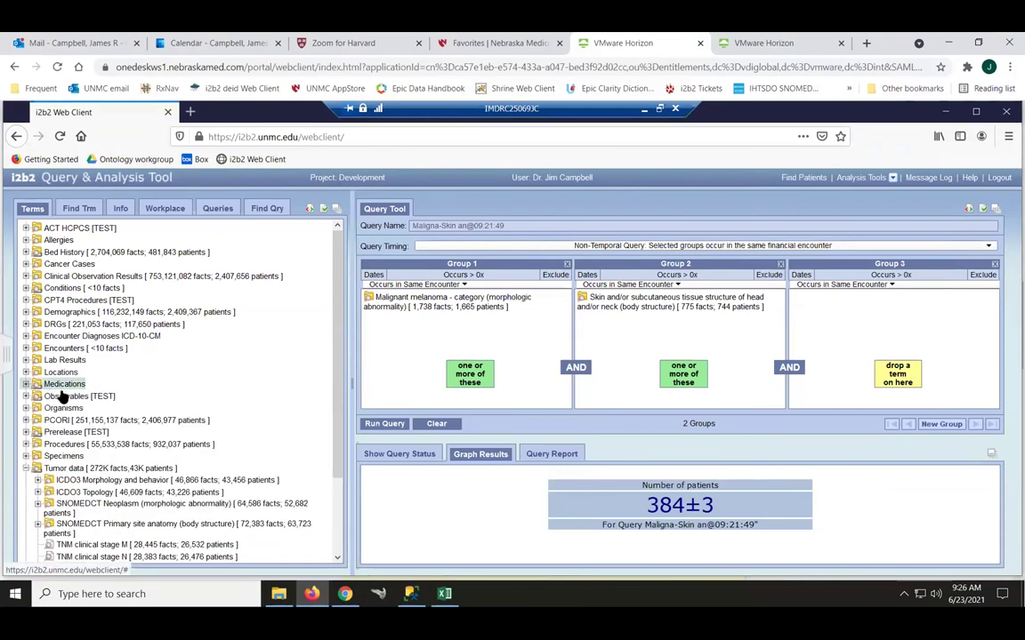
scroll(336, 408, down, 3)
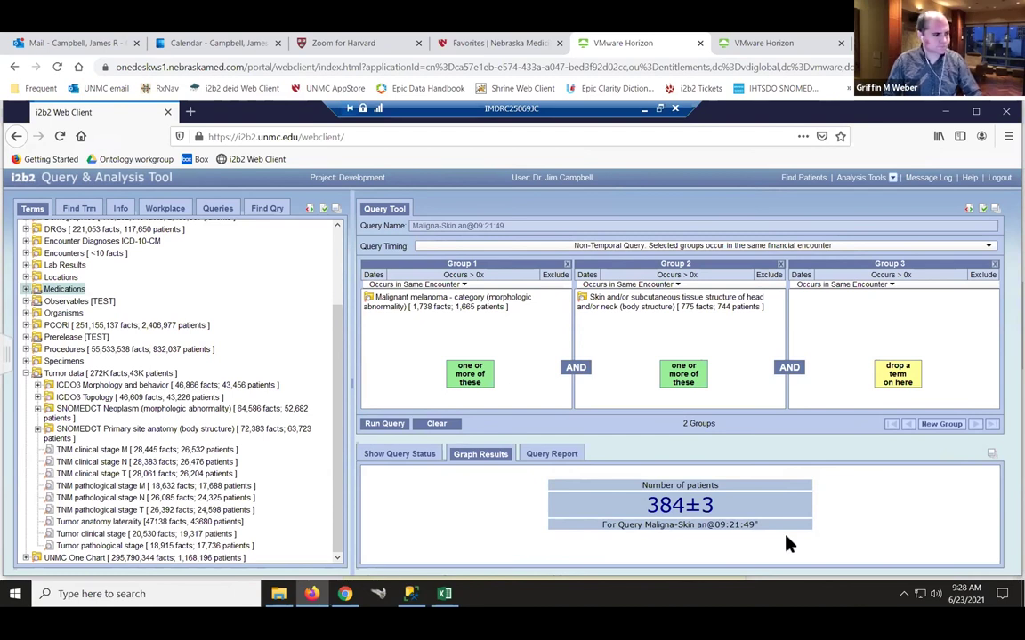
- Switch to the PowerPoint slide show and advance to the Metadata Publication and Documentation slide
key(alt+Tab)
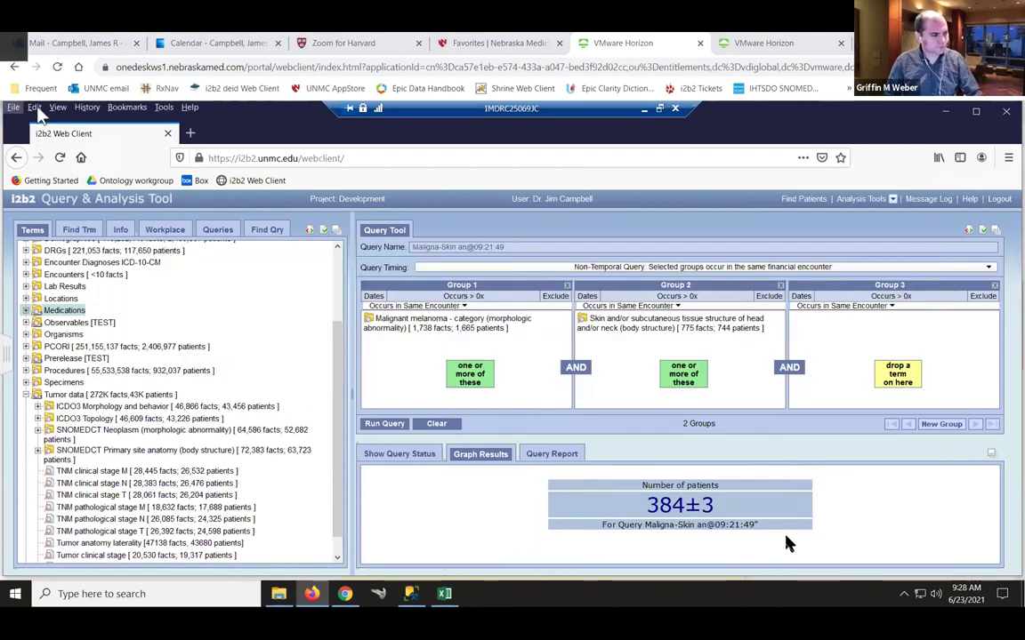
key(alt+Tab)
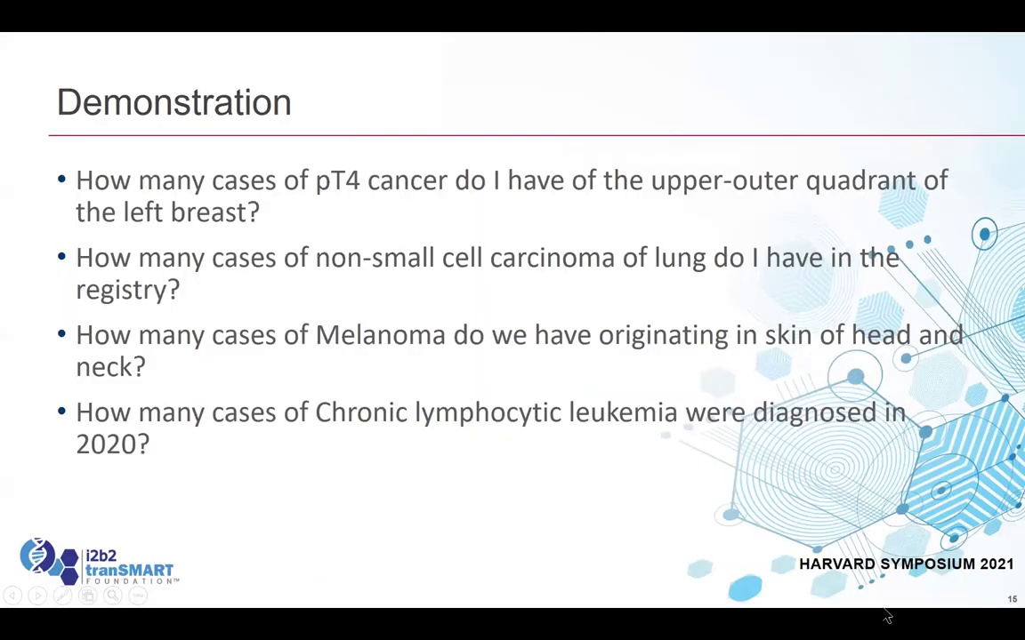
key(Right)
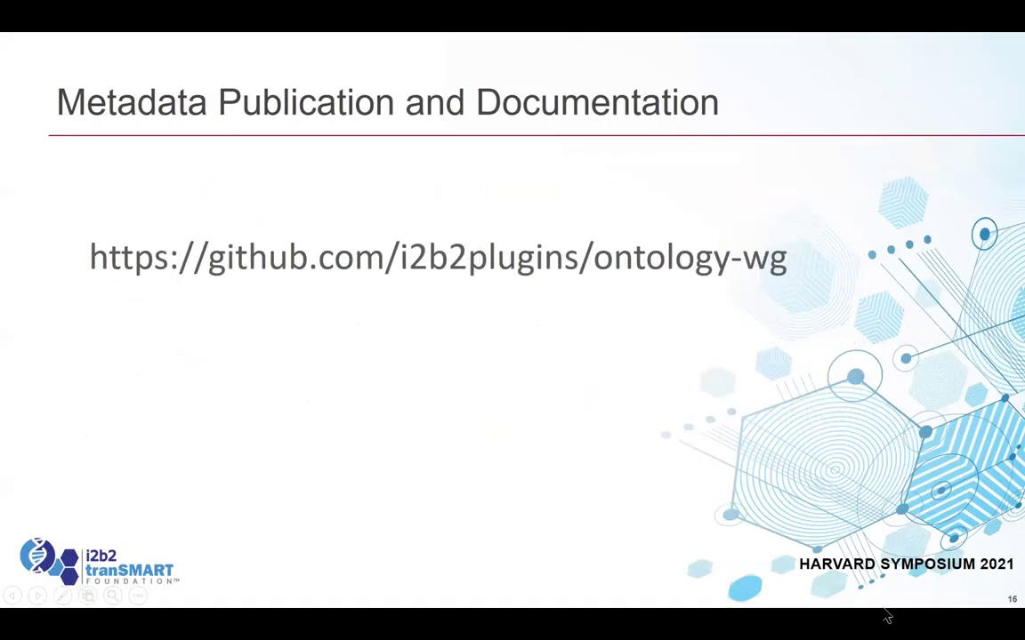